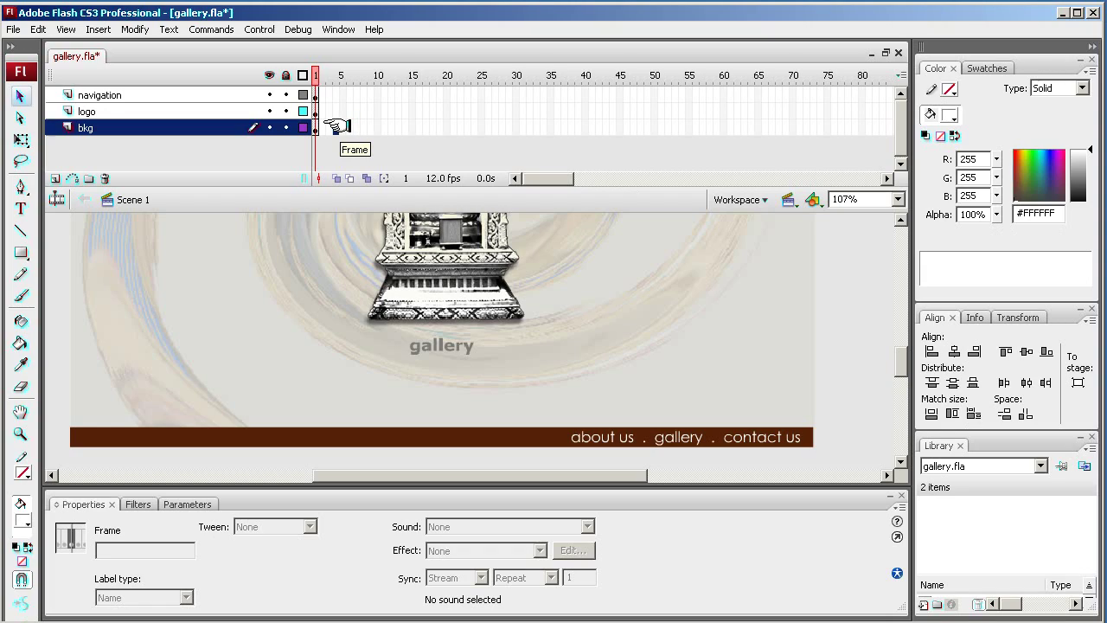
- Insert frames at frame 4 on both the bkg and navigation layers
right_click(337, 126)
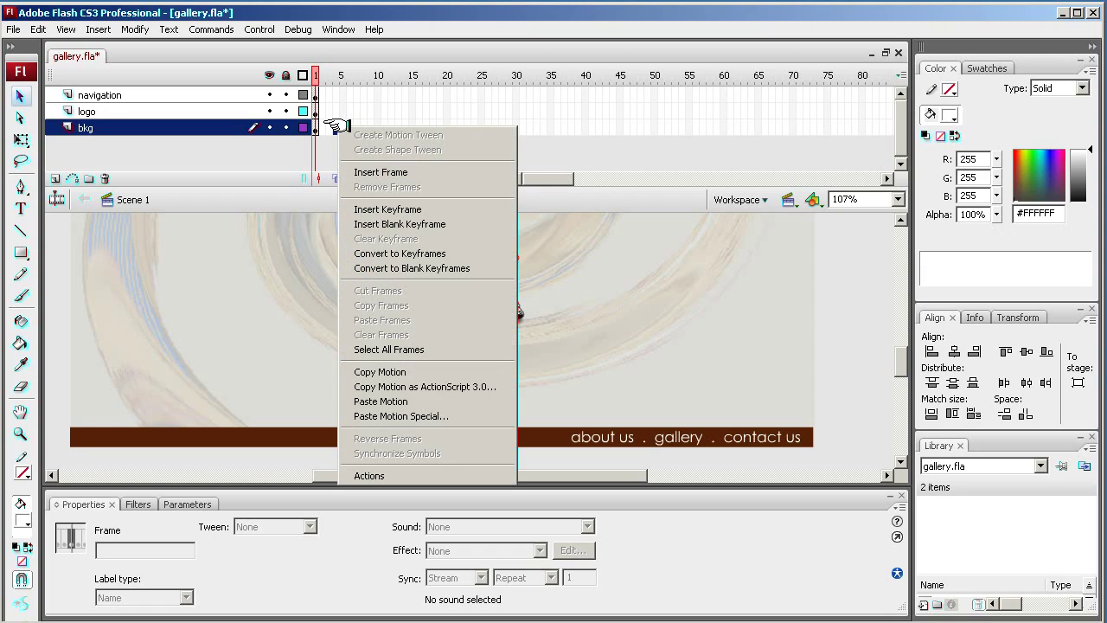
click(380, 172)
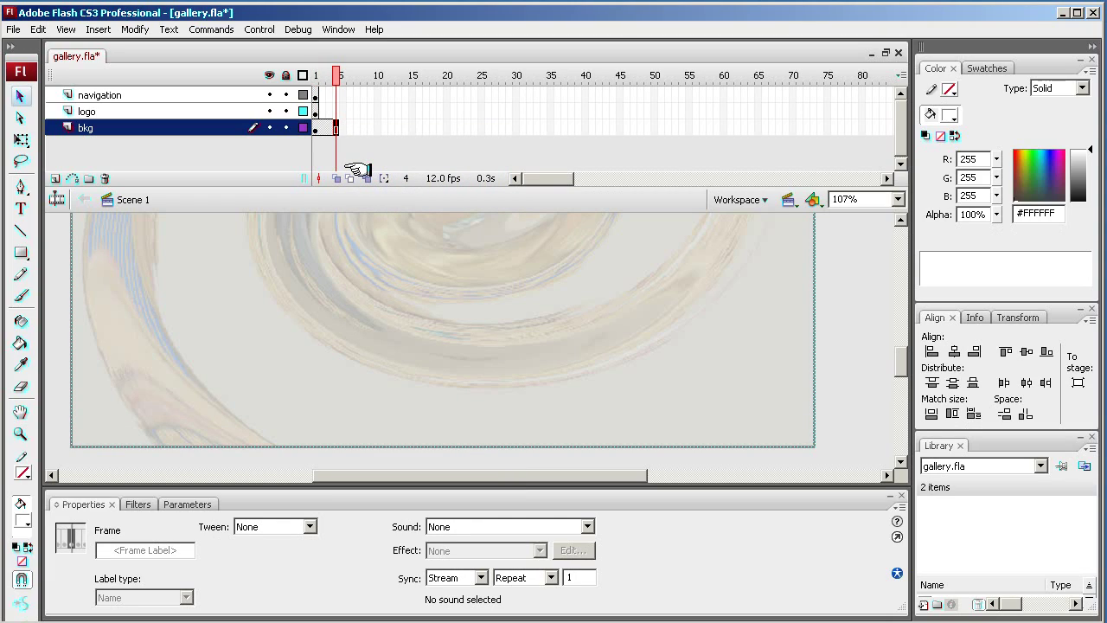
click(333, 95)
right_click(334, 93)
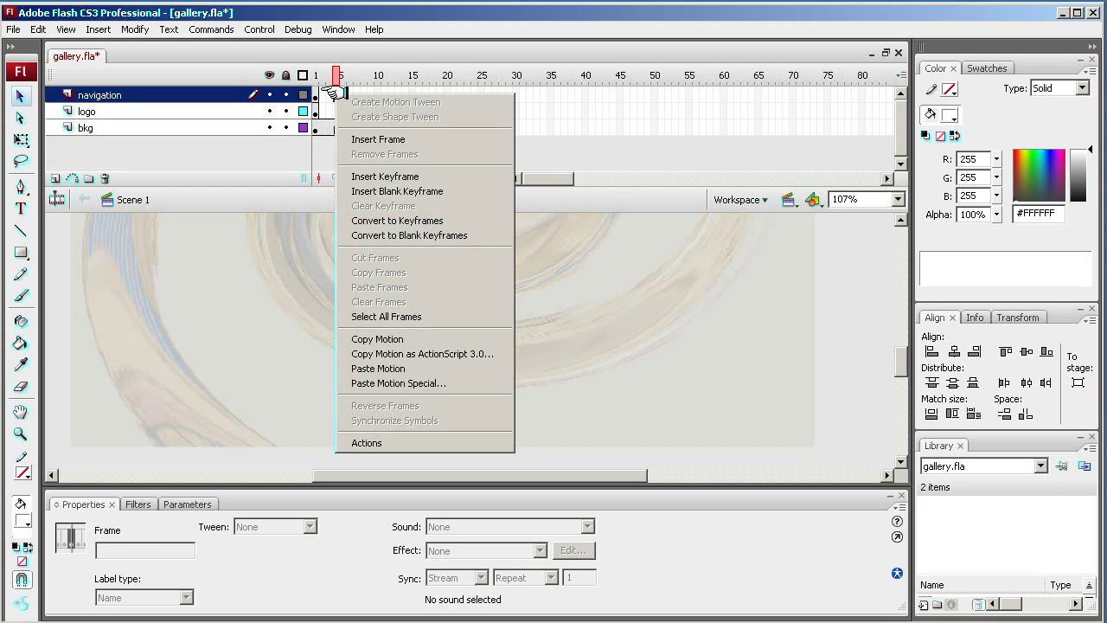
click(356, 138)
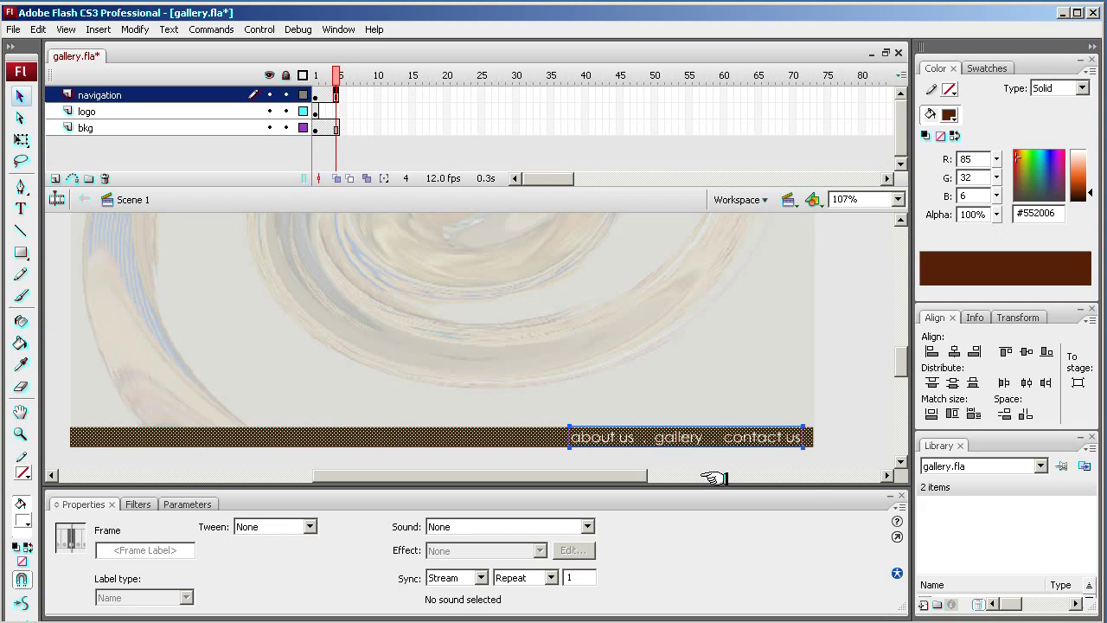
click(849, 460)
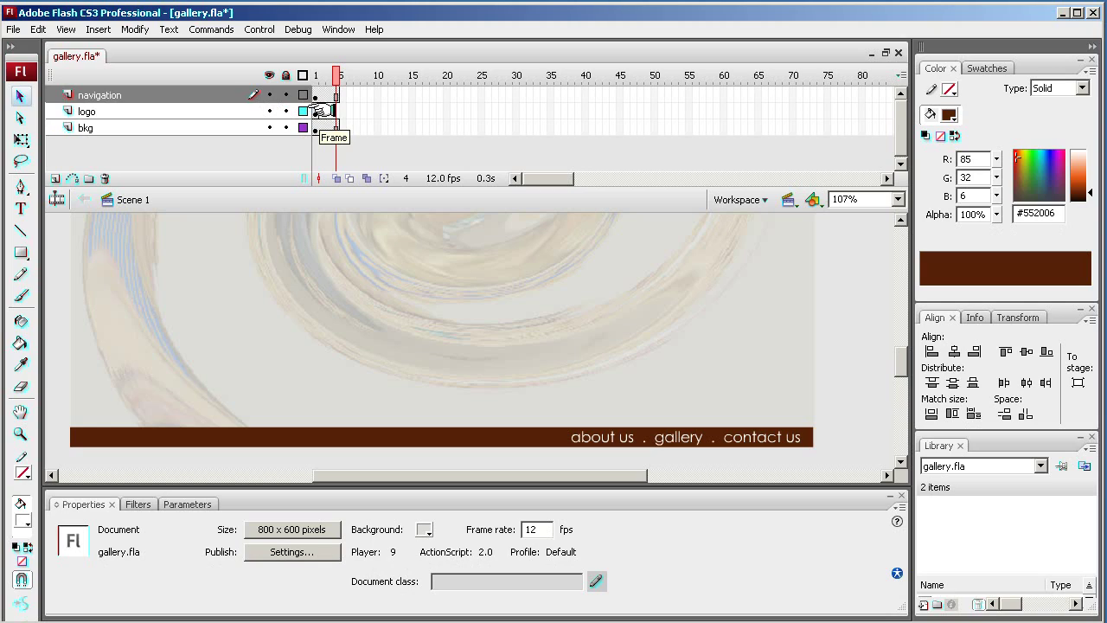
scroll(898, 348, up, 2)
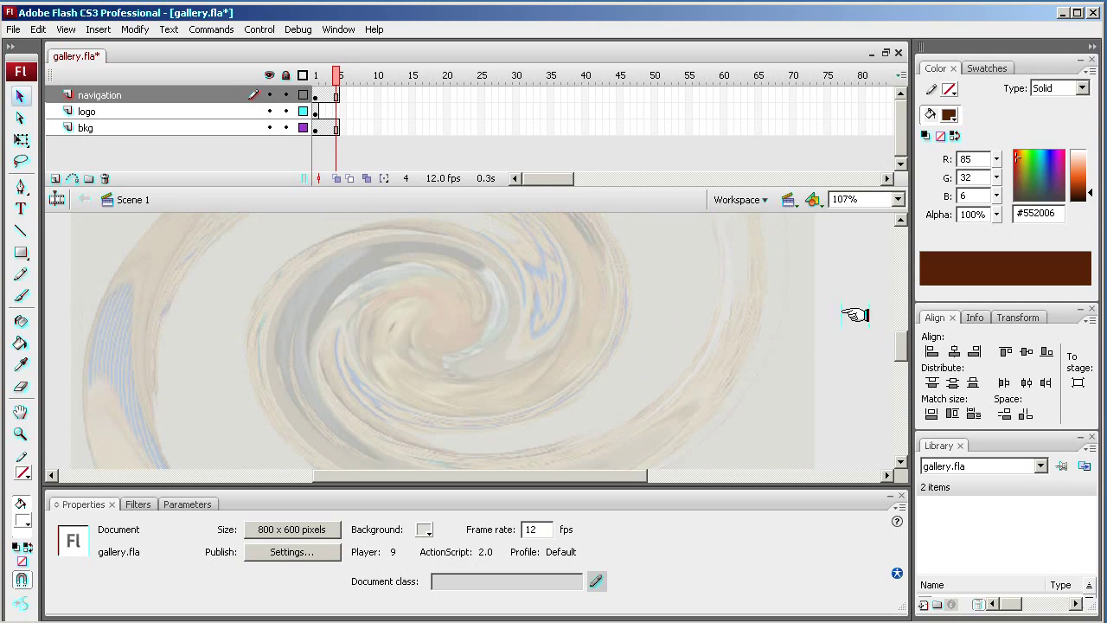
- Extend the logo layer through frame 4 with Insert Frame
click(318, 112)
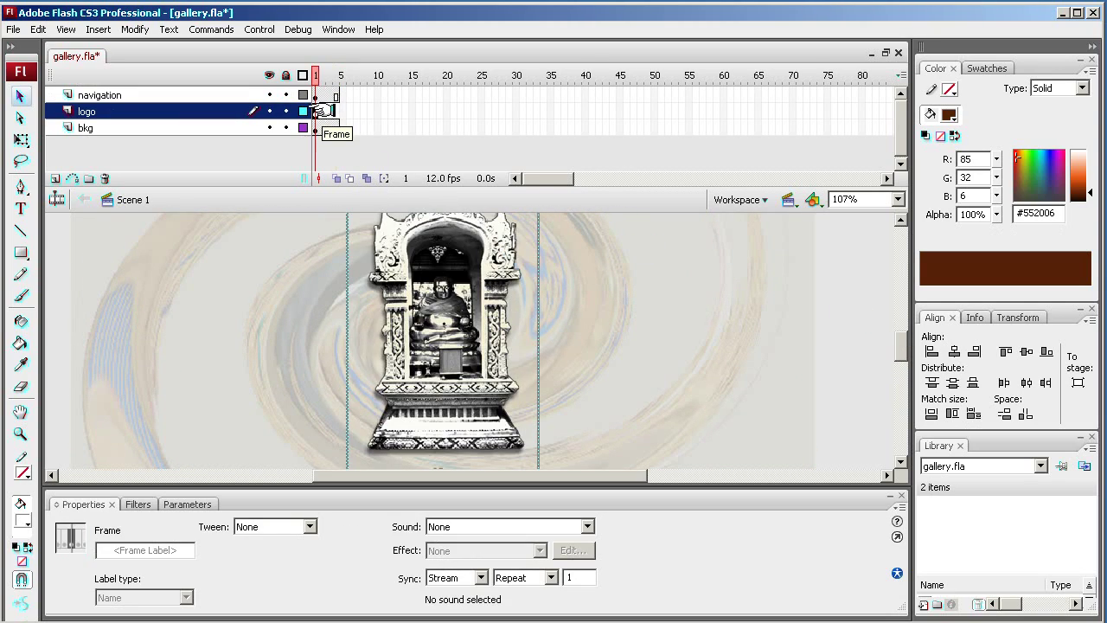
click(321, 112)
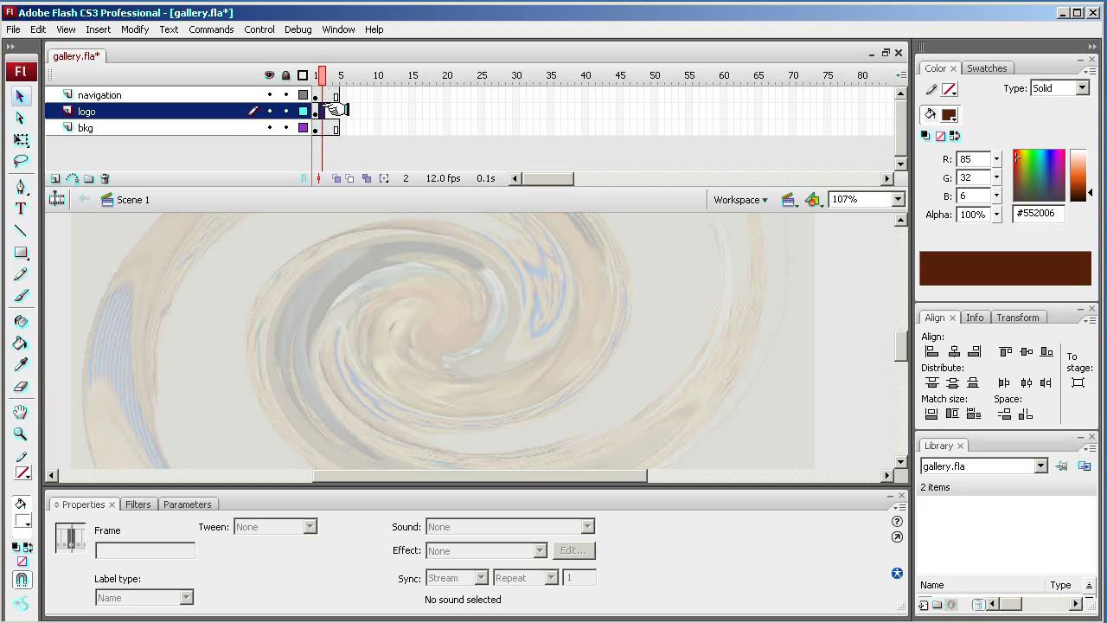
click(334, 110)
right_click(334, 110)
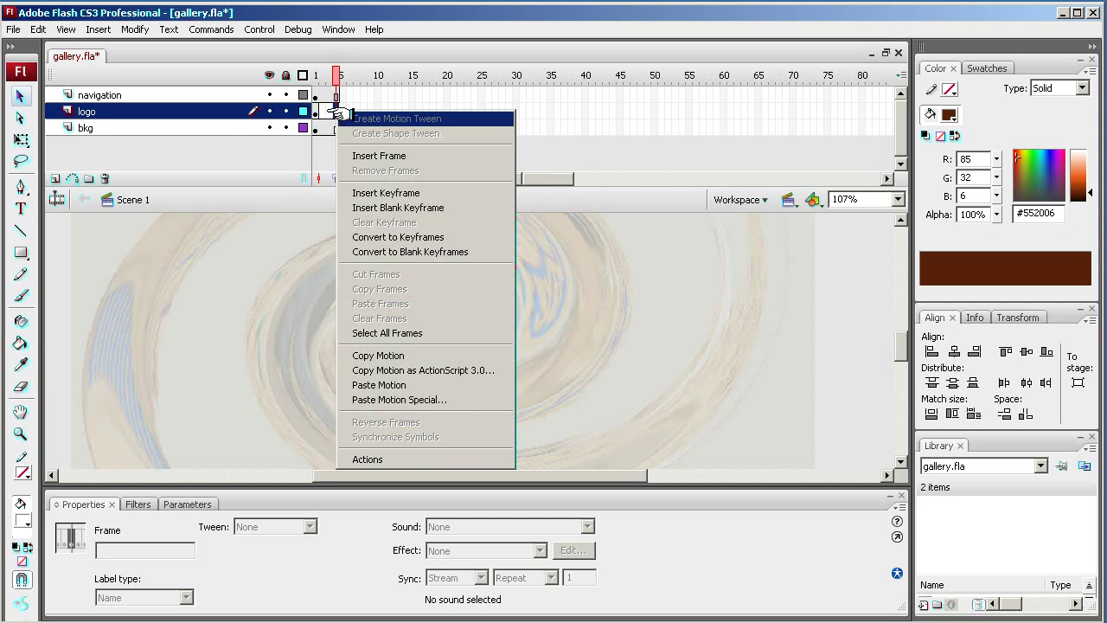
click(356, 152)
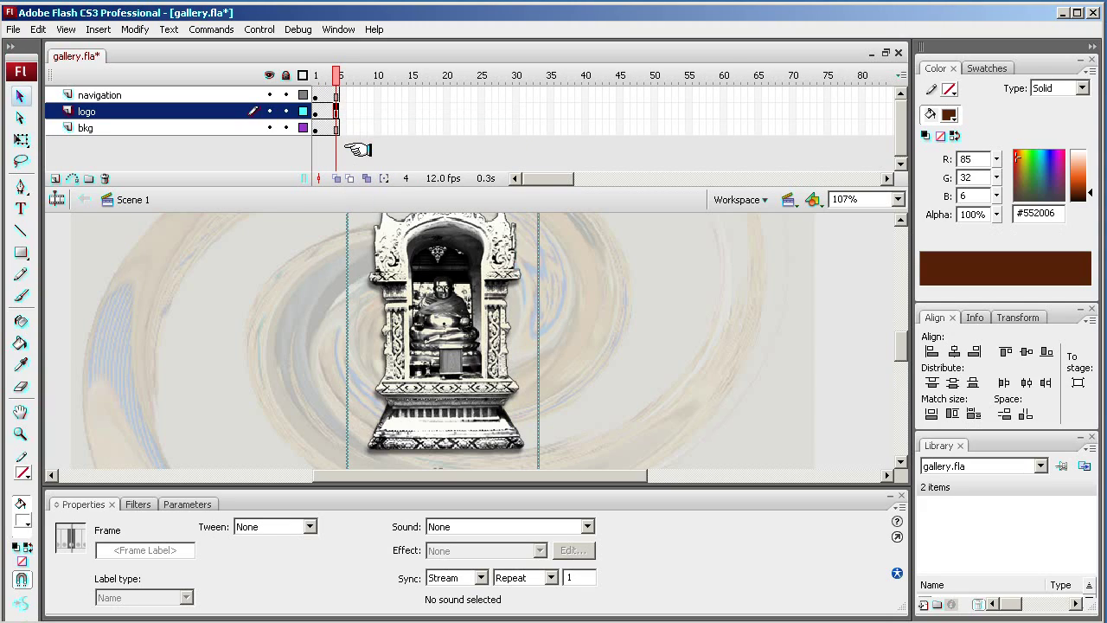
- Insert a keyframe at frame 2 of the logo layer and select the logo
click(315, 110)
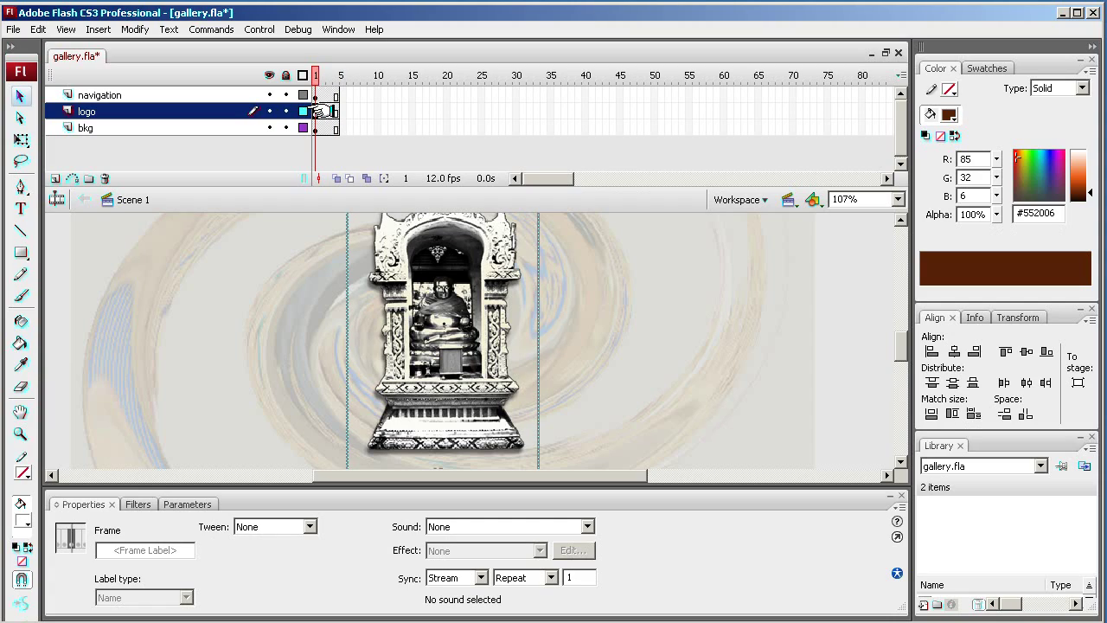
right_click(320, 111)
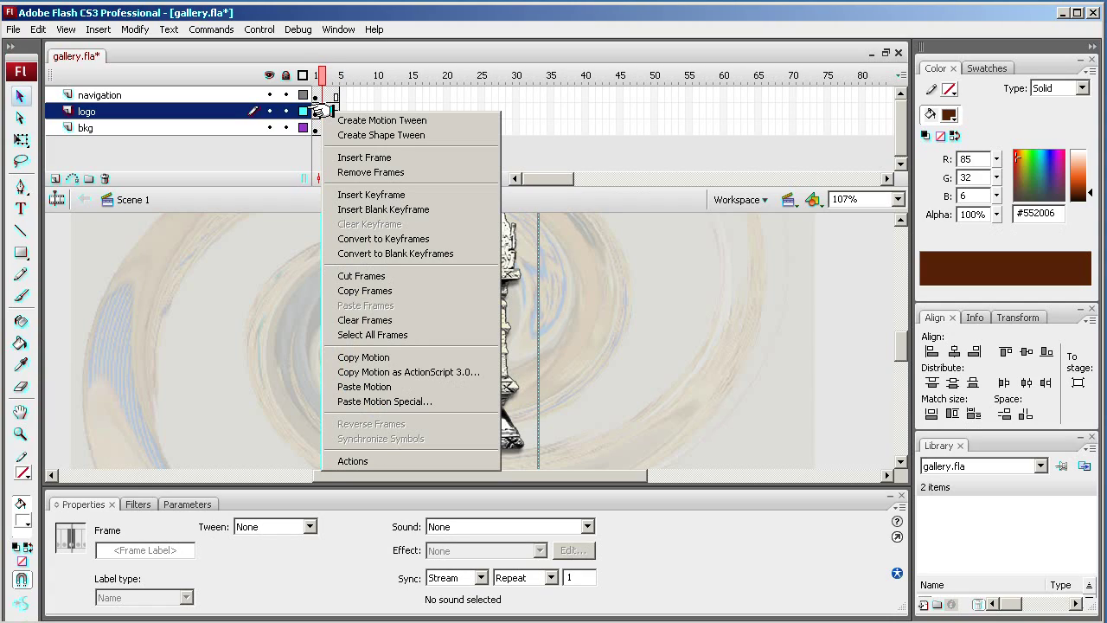
click(366, 195)
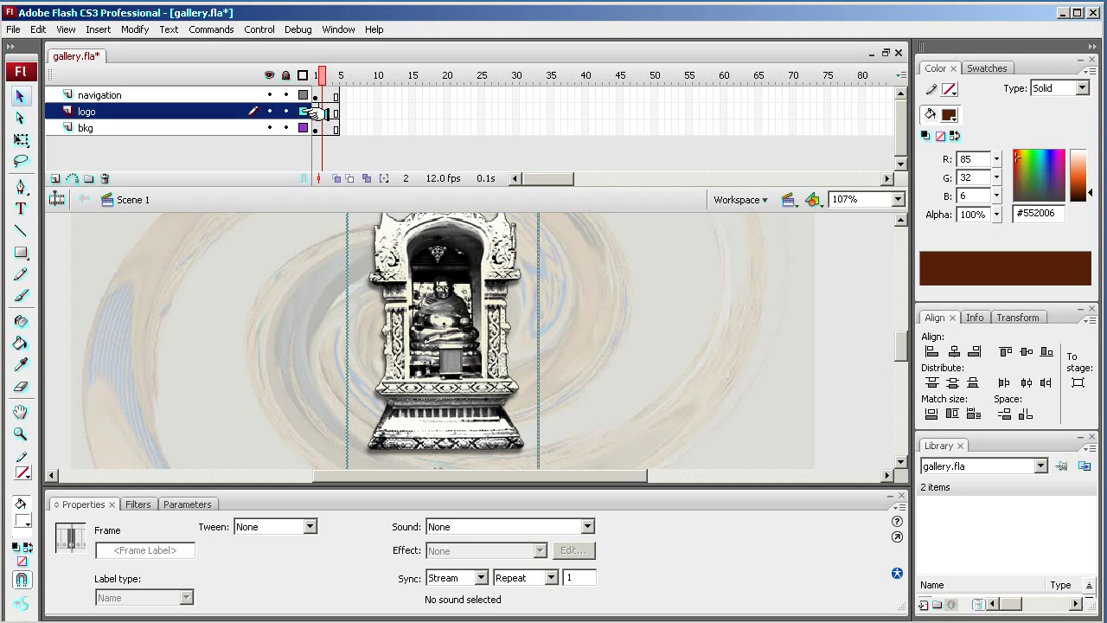
click(432, 315)
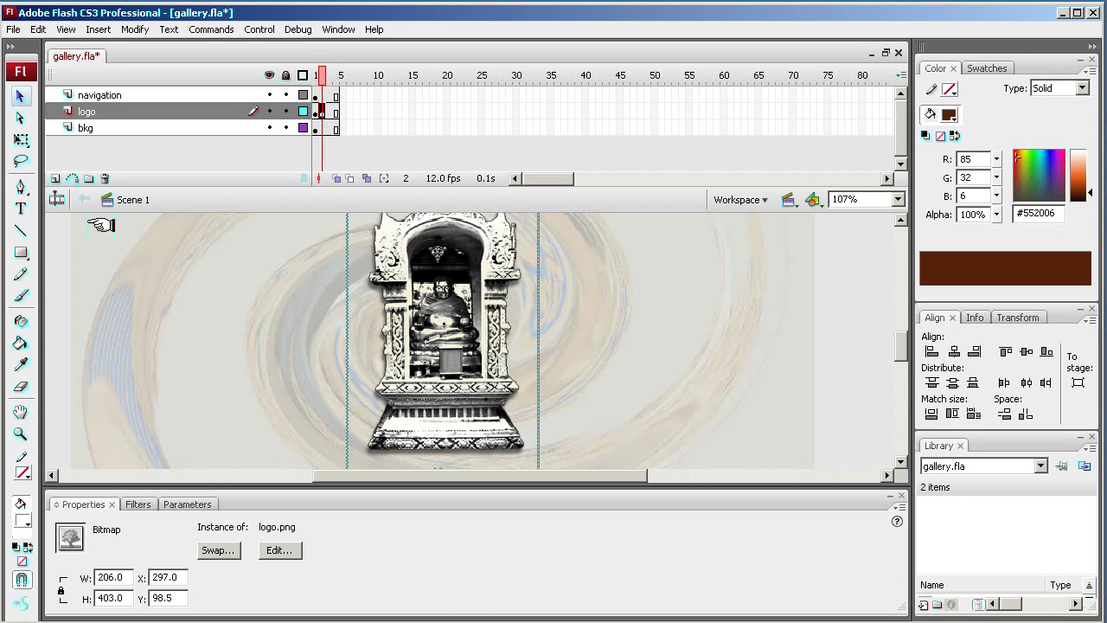
- Scale the frame-2 logo down to about 71.9 × 140.6 with Free Transform
click(21, 139)
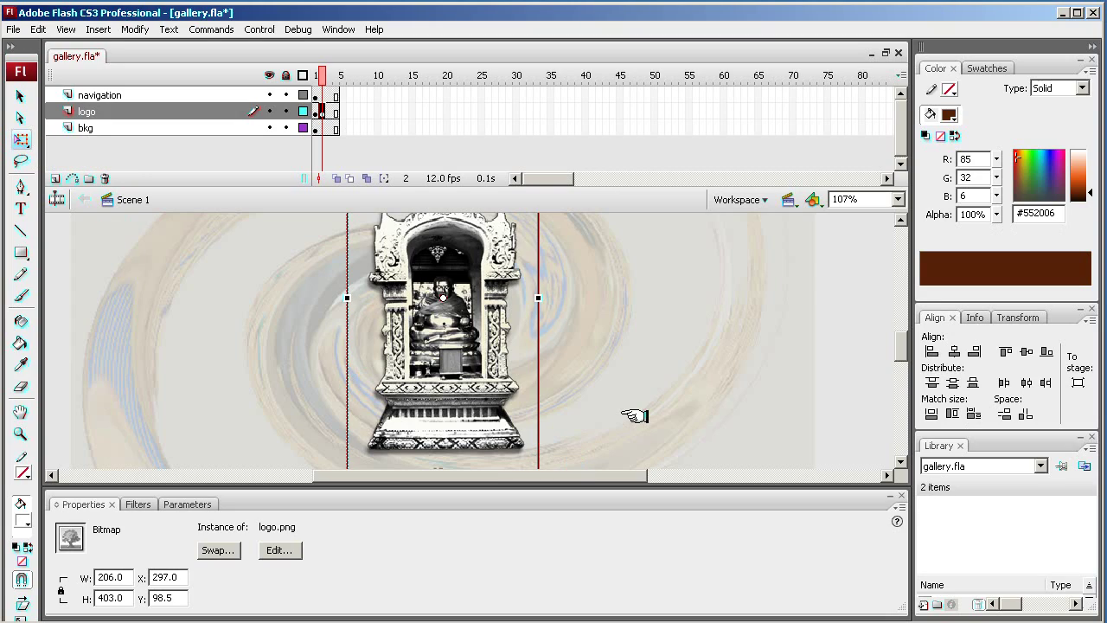
key(ctrl+minus)
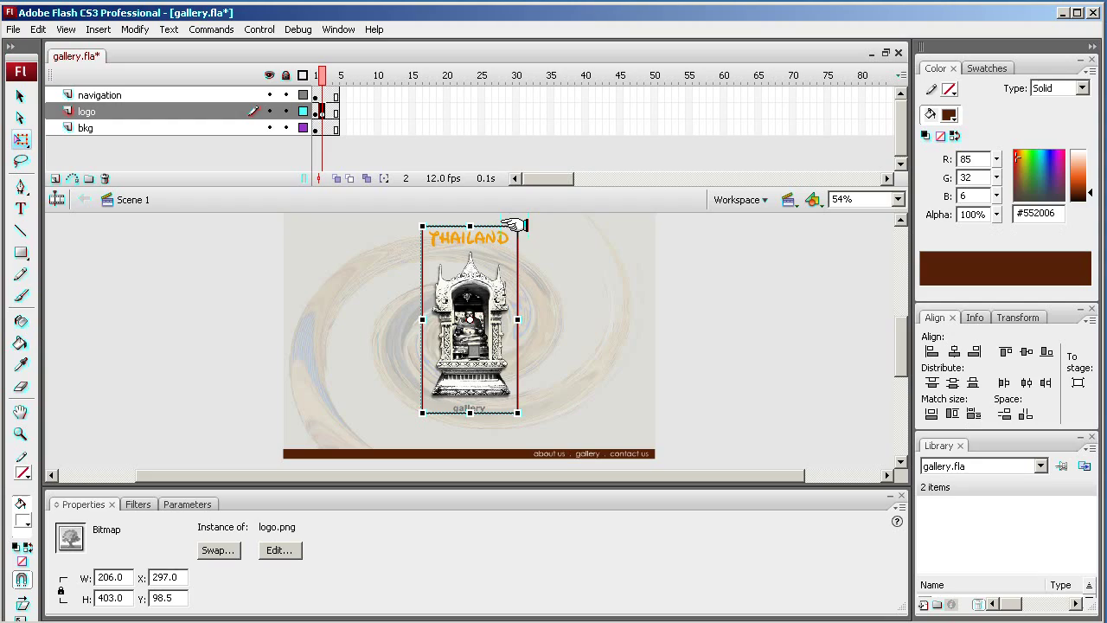
drag(515, 226, 309, 274)
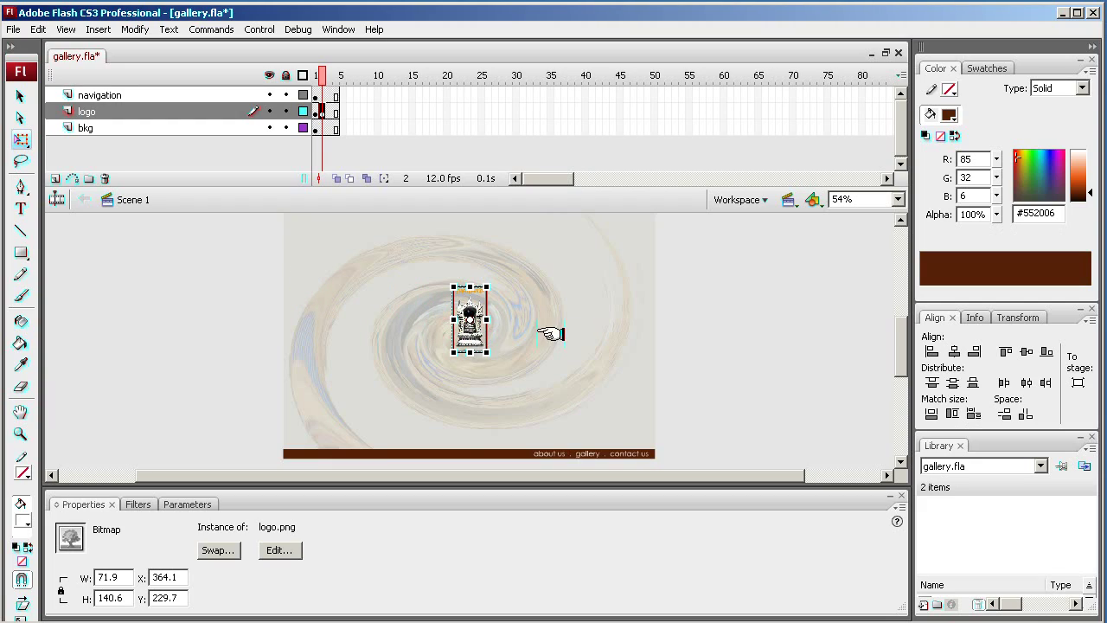
click(509, 324)
- Move the shrunken logo to the stage's top-left corner at X 18, Y 77
click(464, 327)
drag(474, 327, 310, 258)
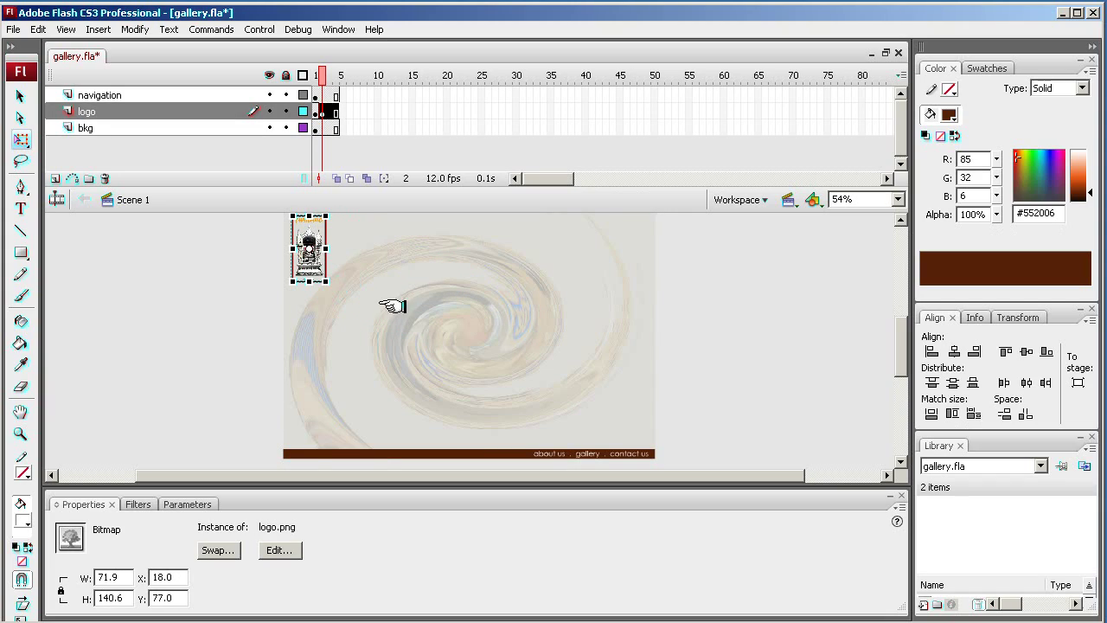
drag(900, 341, 897, 326)
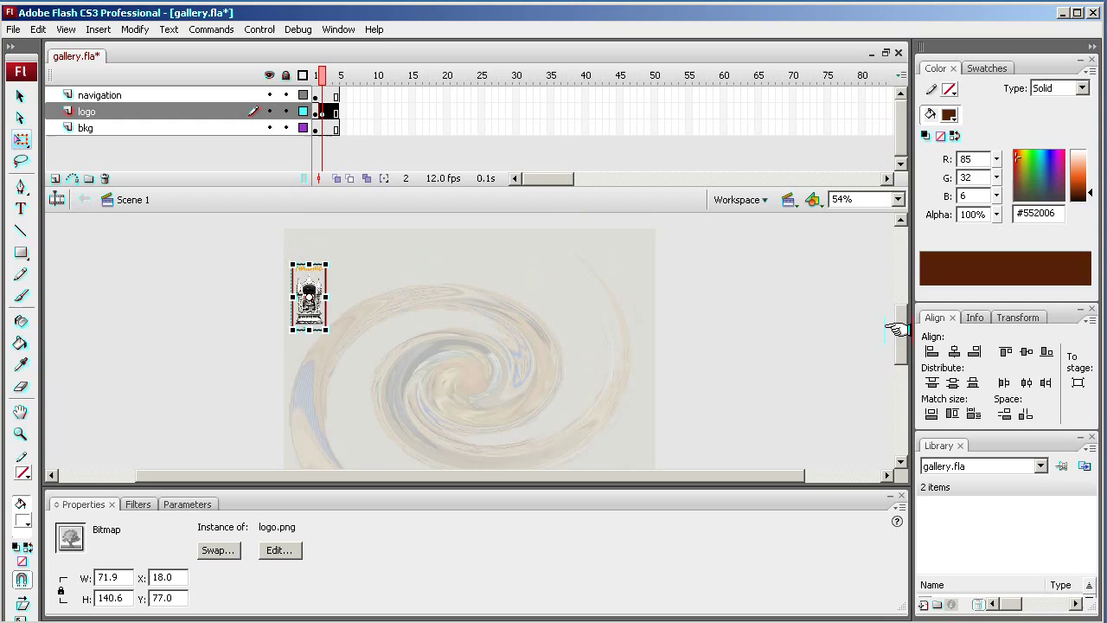
drag(307, 327, 307, 300)
click(184, 310)
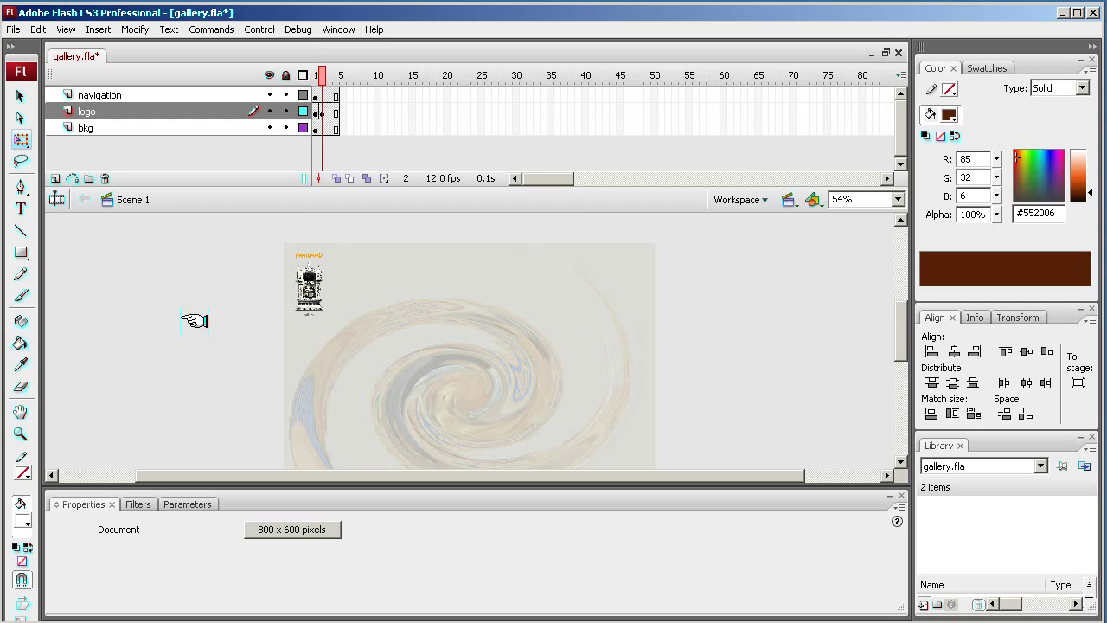
click(315, 111)
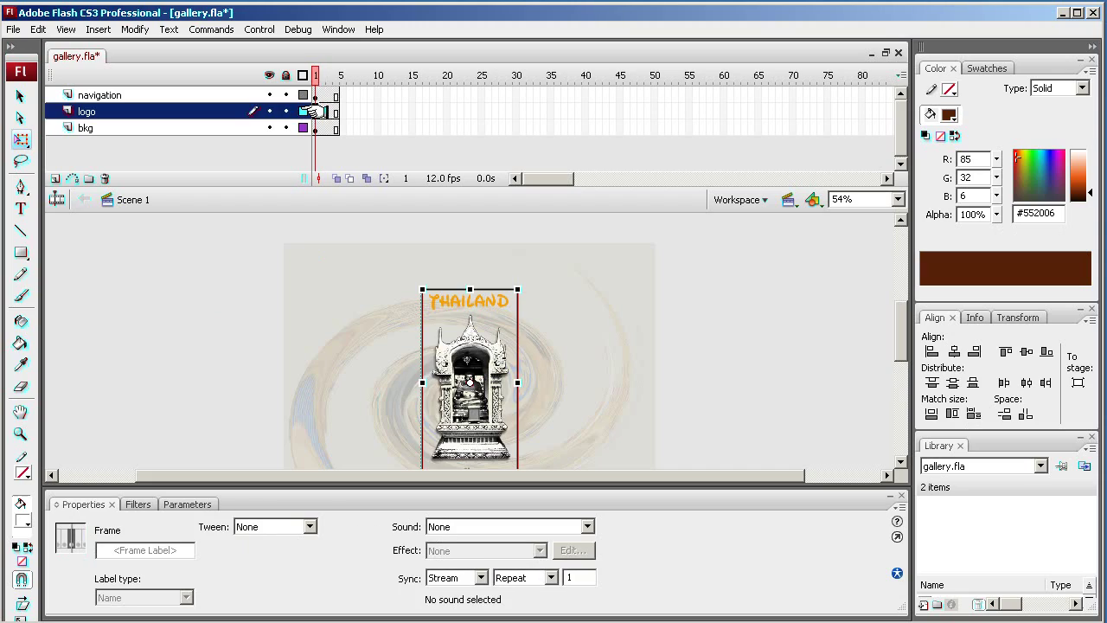
click(322, 110)
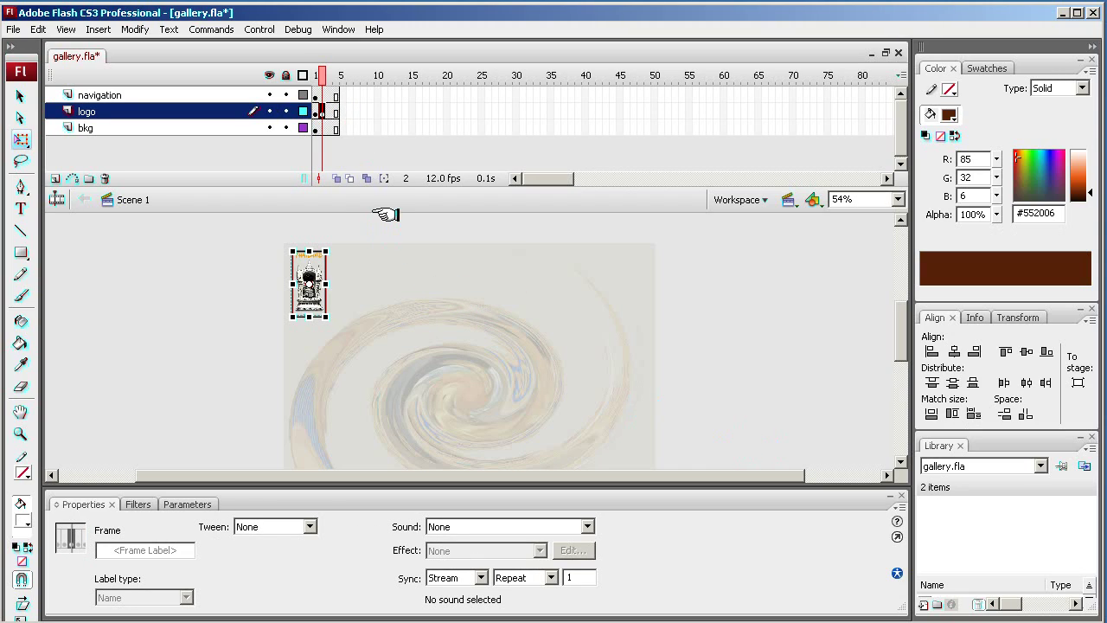
drag(897, 317, 897, 351)
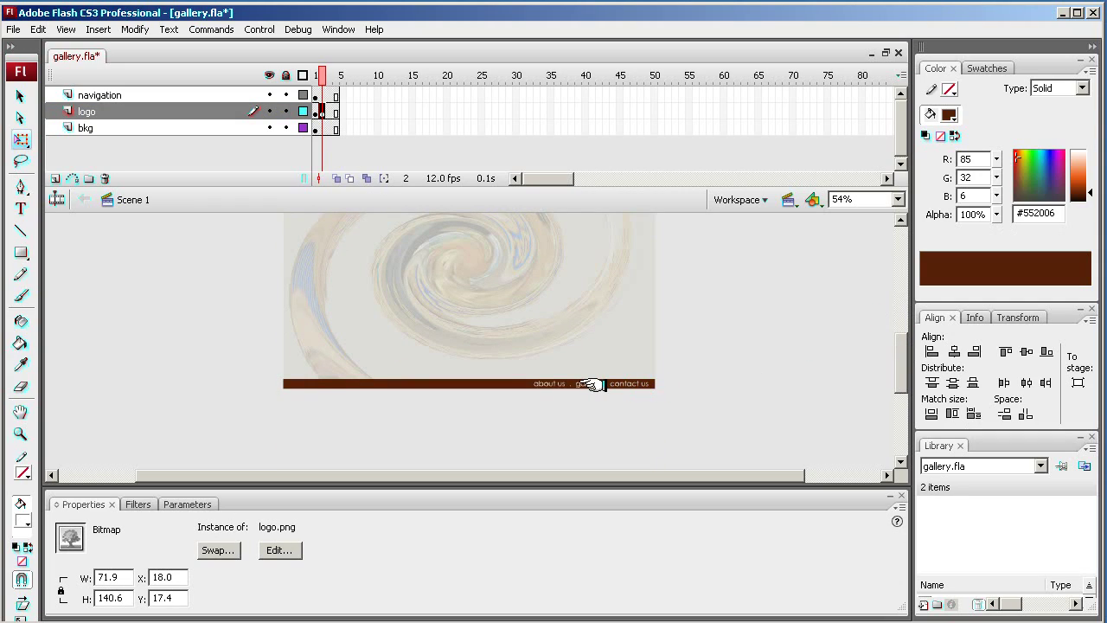
click(328, 111)
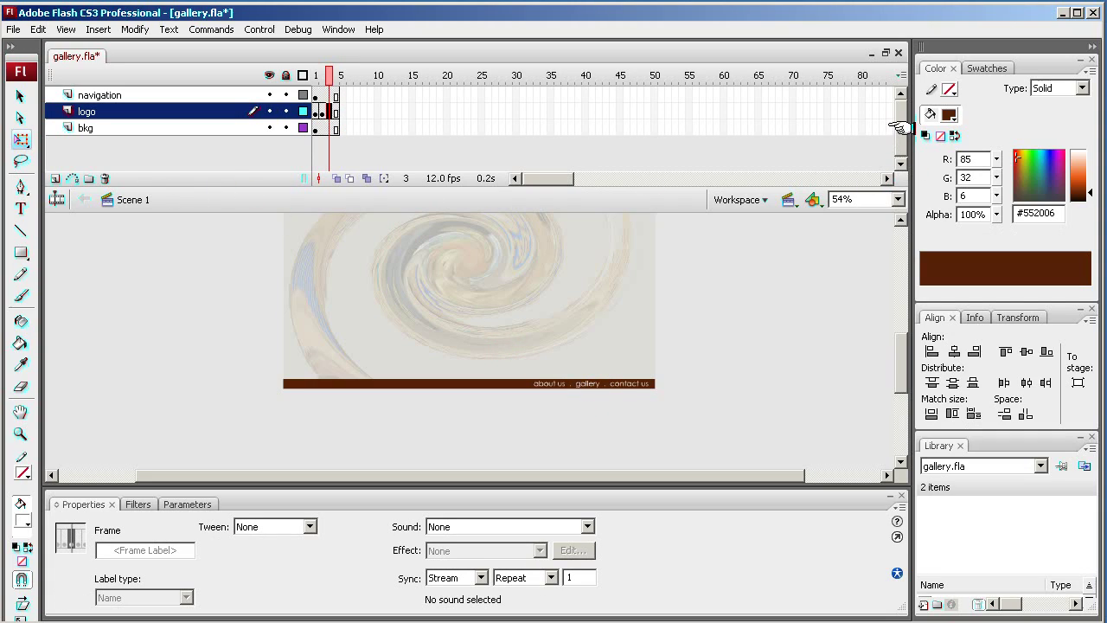
- Add a new Layer 7 above navigation with a keyframe at frame 3
click(130, 95)
click(54, 178)
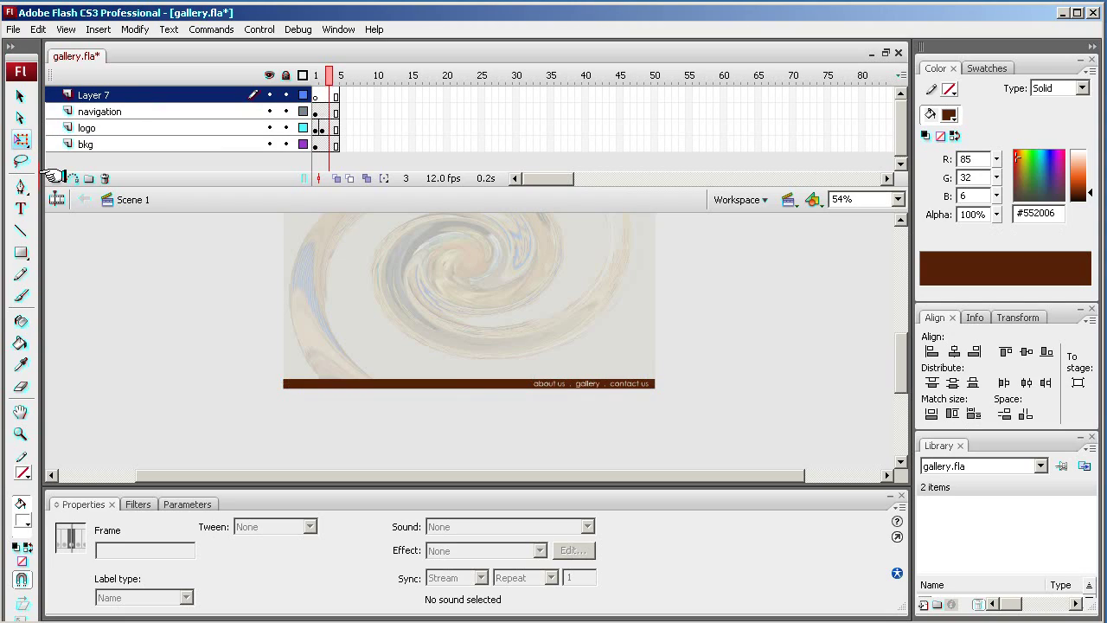
right_click(324, 96)
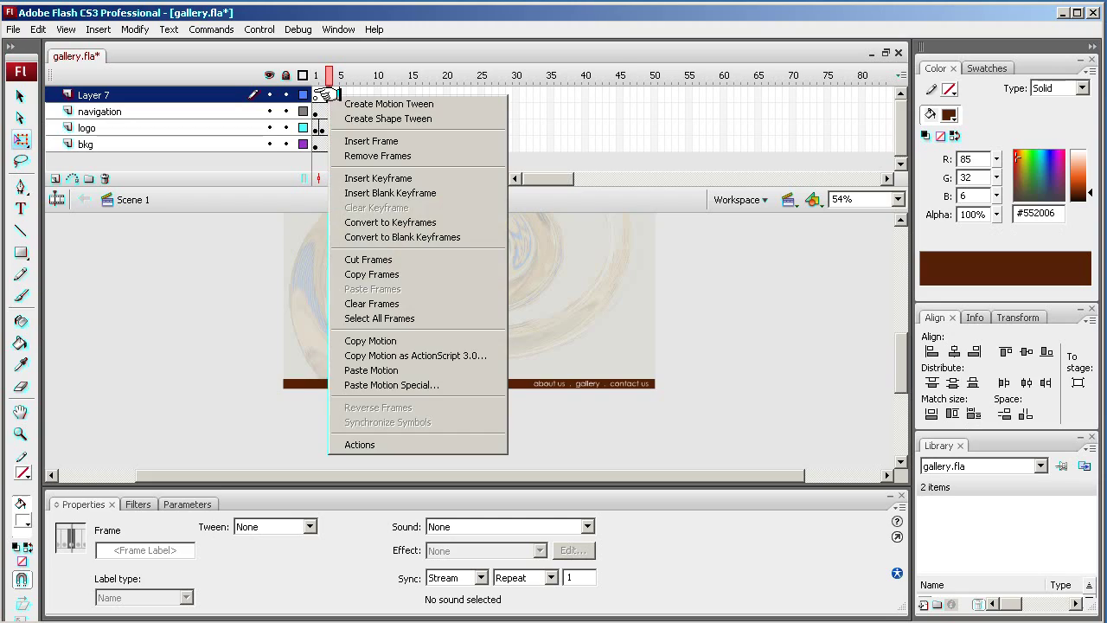
click(378, 178)
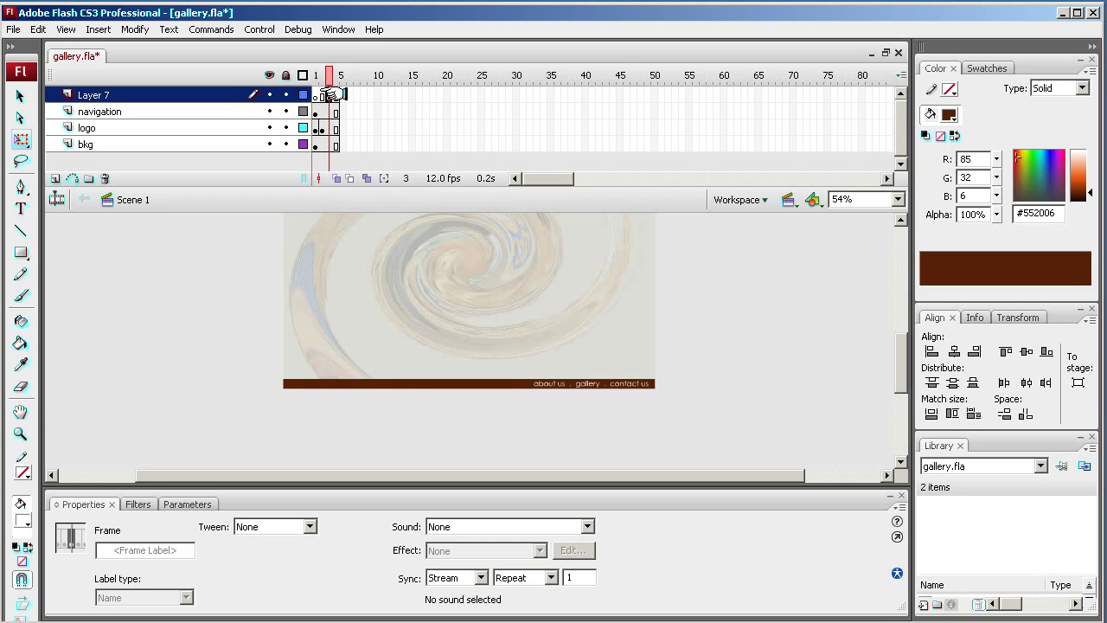
- Add a keyframe at frame 4 of Layer 7, then return to frame 3
click(335, 96)
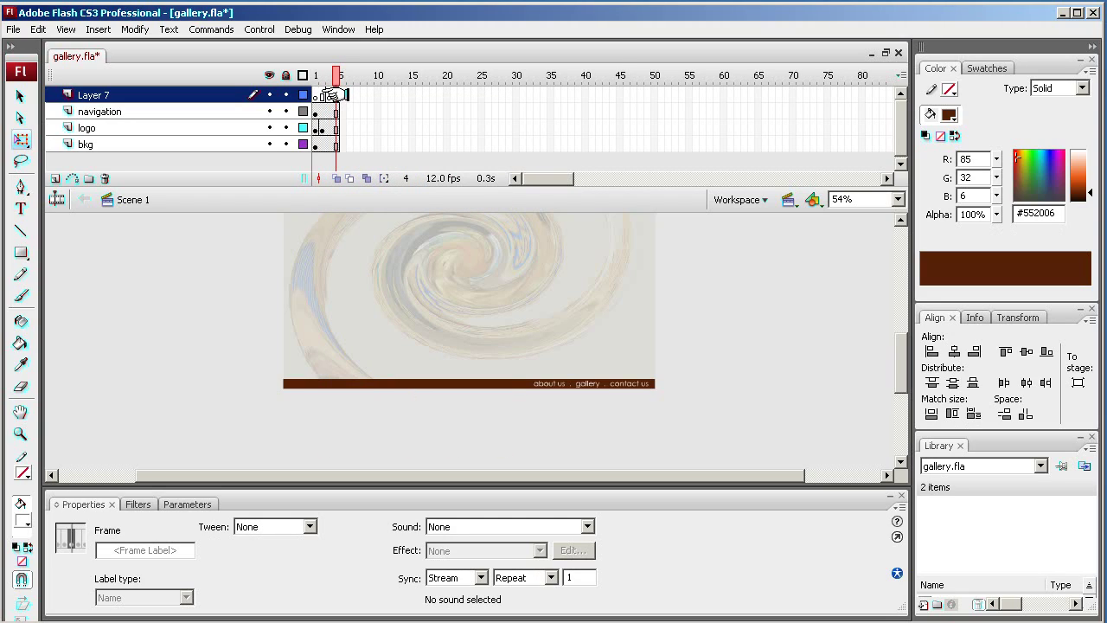
right_click(335, 95)
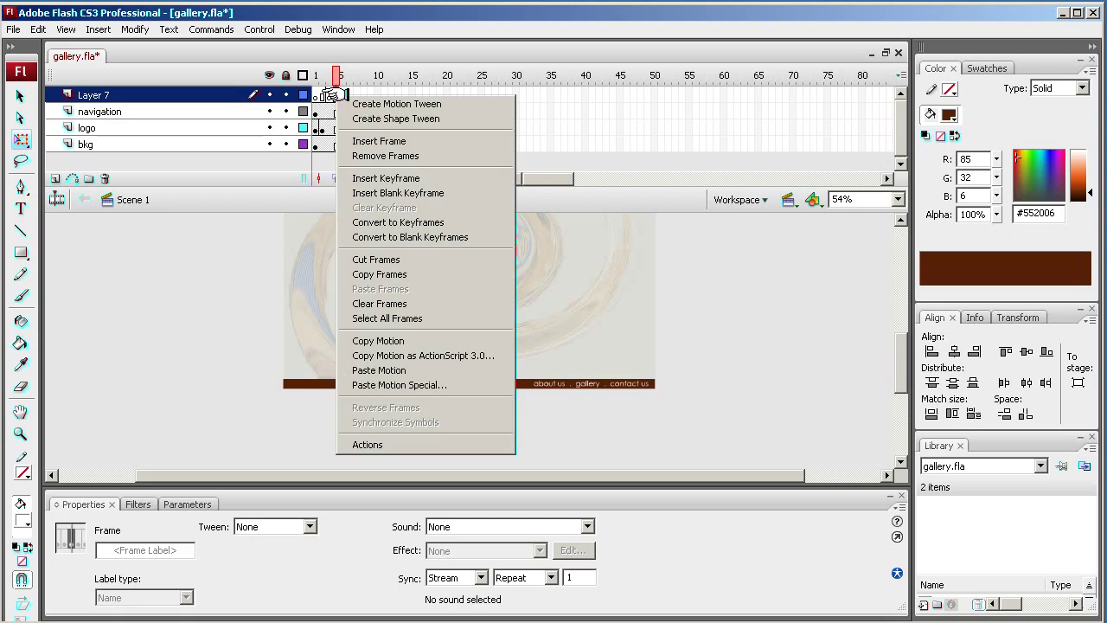
click(381, 175)
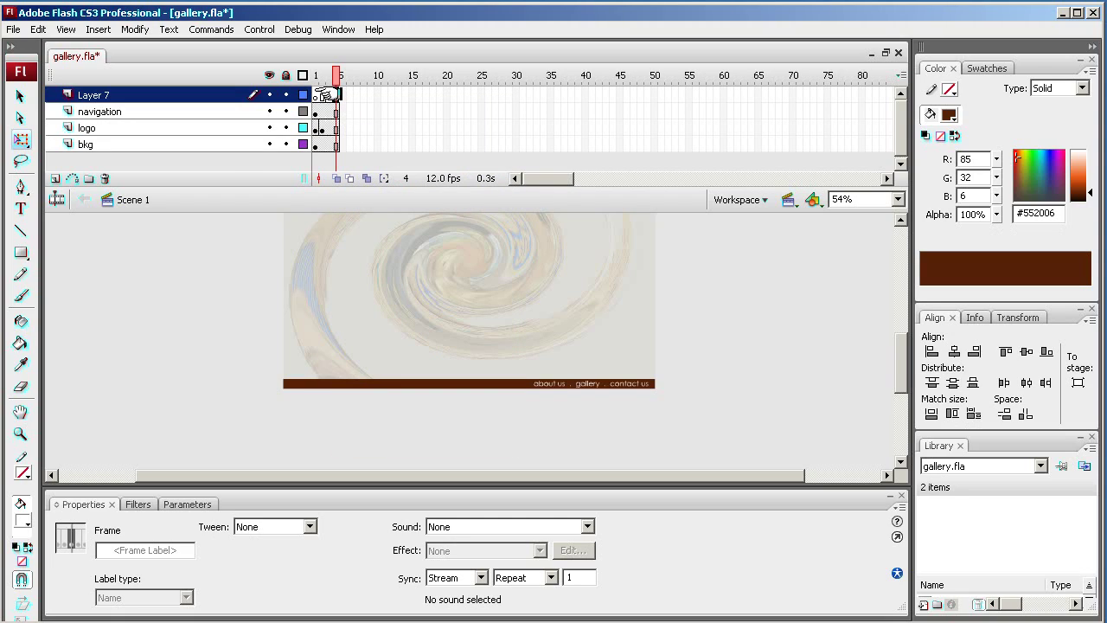
click(328, 95)
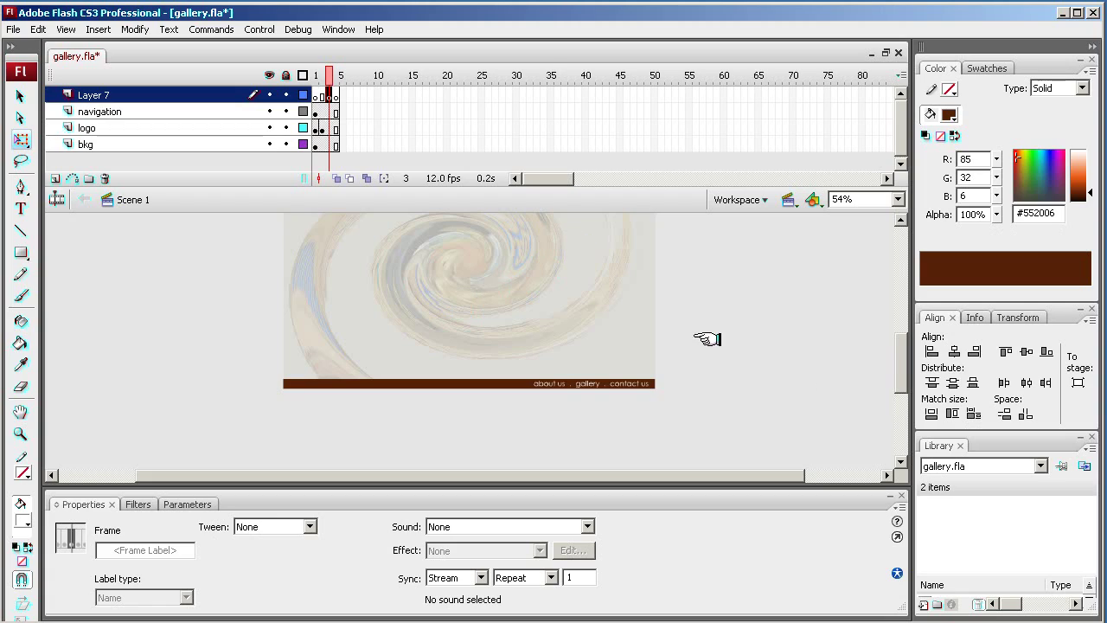
drag(902, 363, 894, 340)
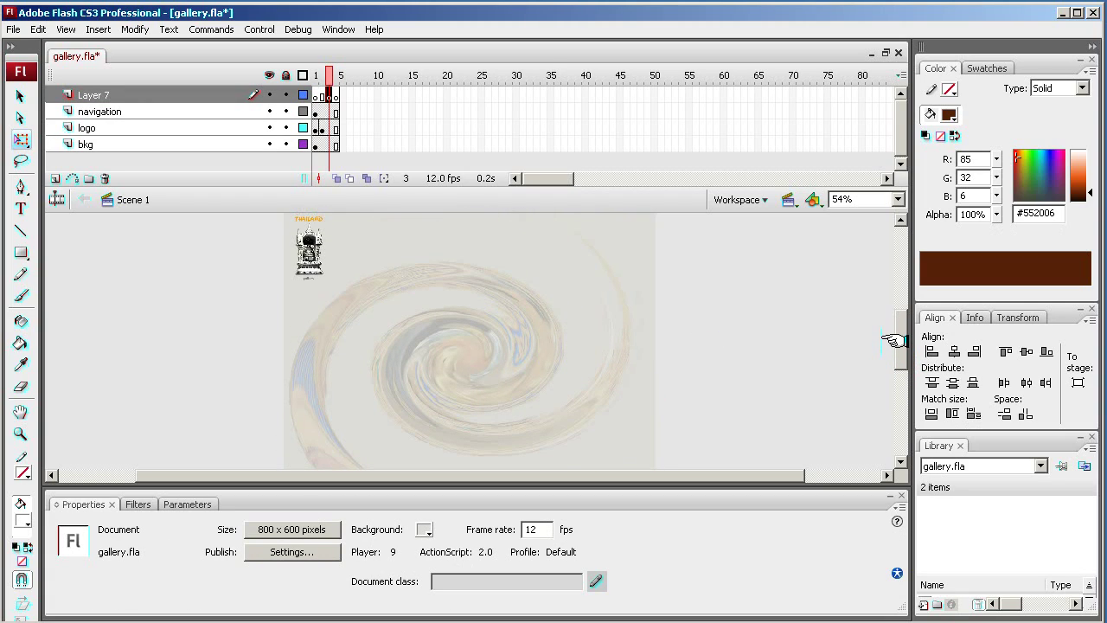
click(13, 29)
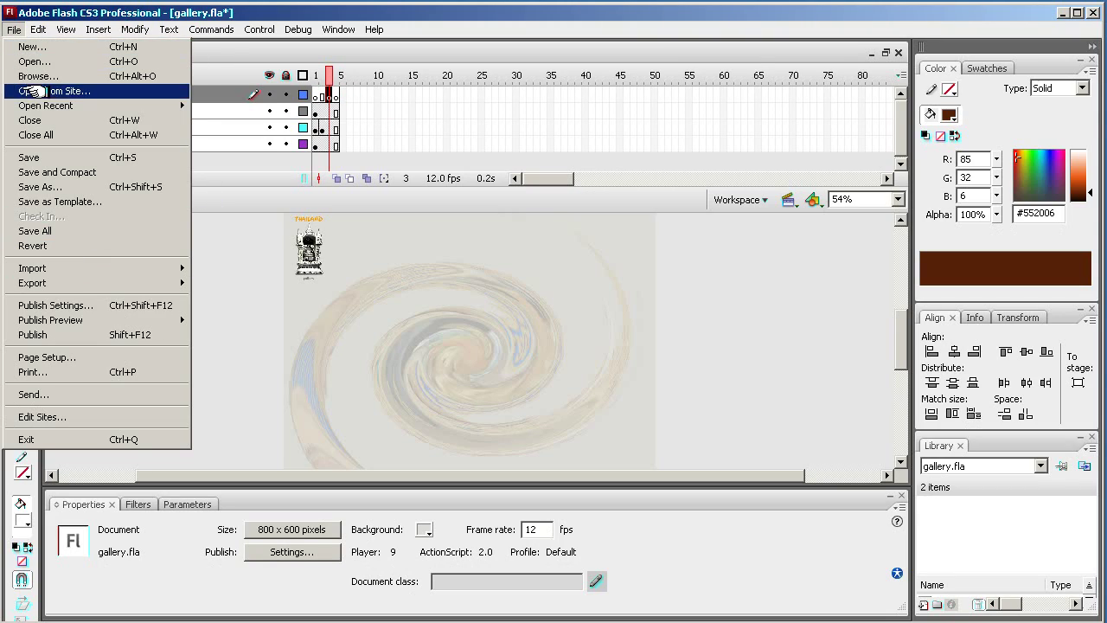
- Import nav_block_gallery.jpg to the stage and place it at the right, X 479.8, Y 35.9
mouse_move(73, 268)
click(236, 269)
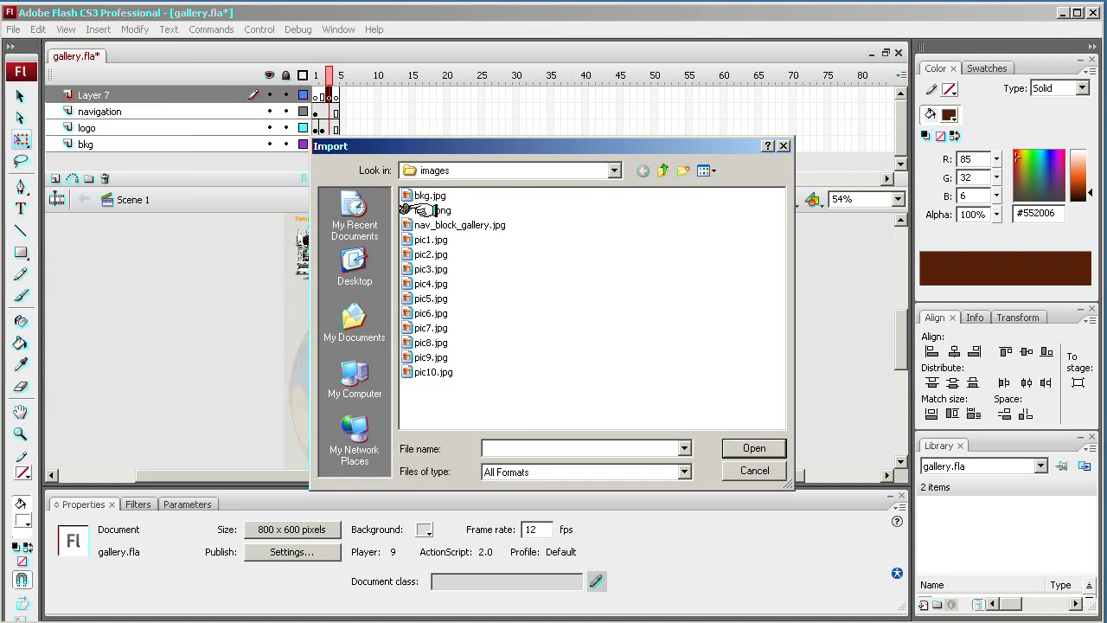
double_click(422, 225)
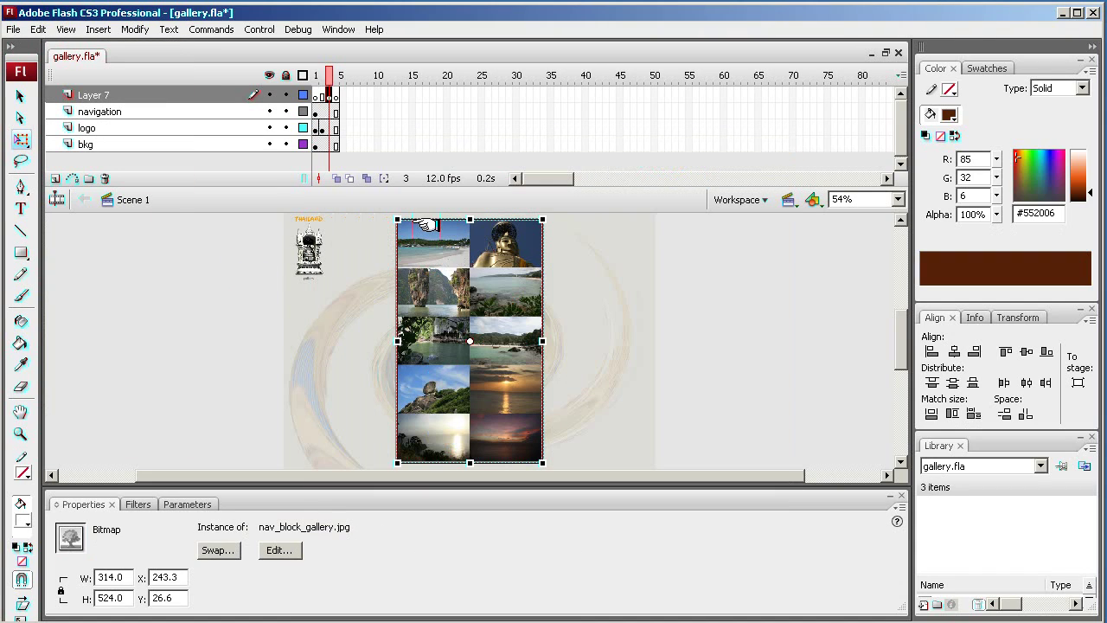
drag(490, 302, 599, 298)
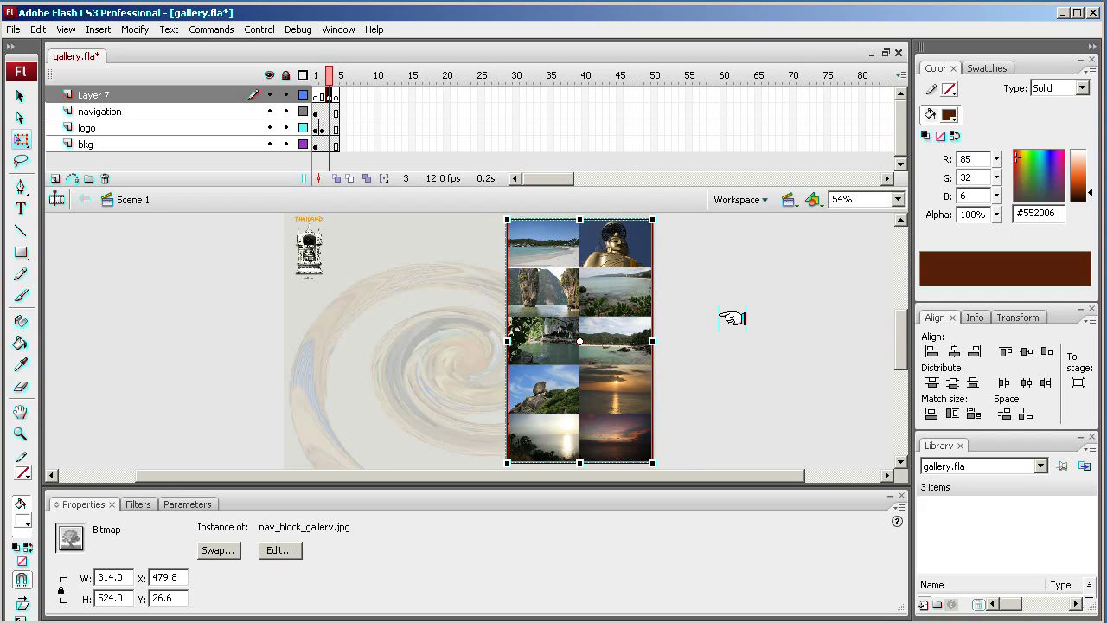
scroll(900, 350, down, 1)
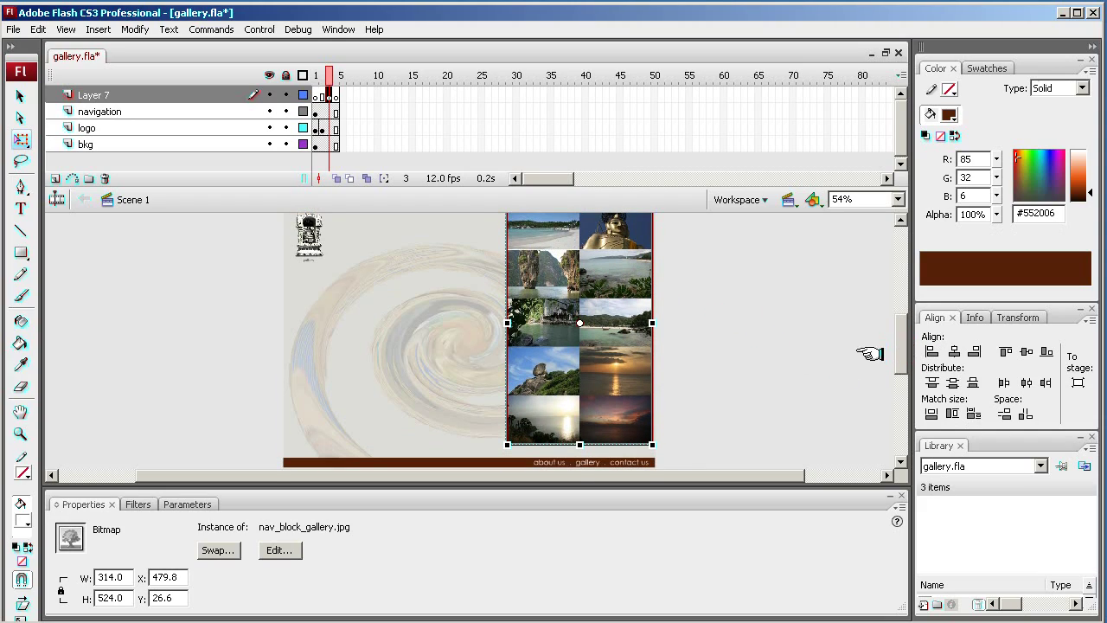
drag(605, 363, 604, 368)
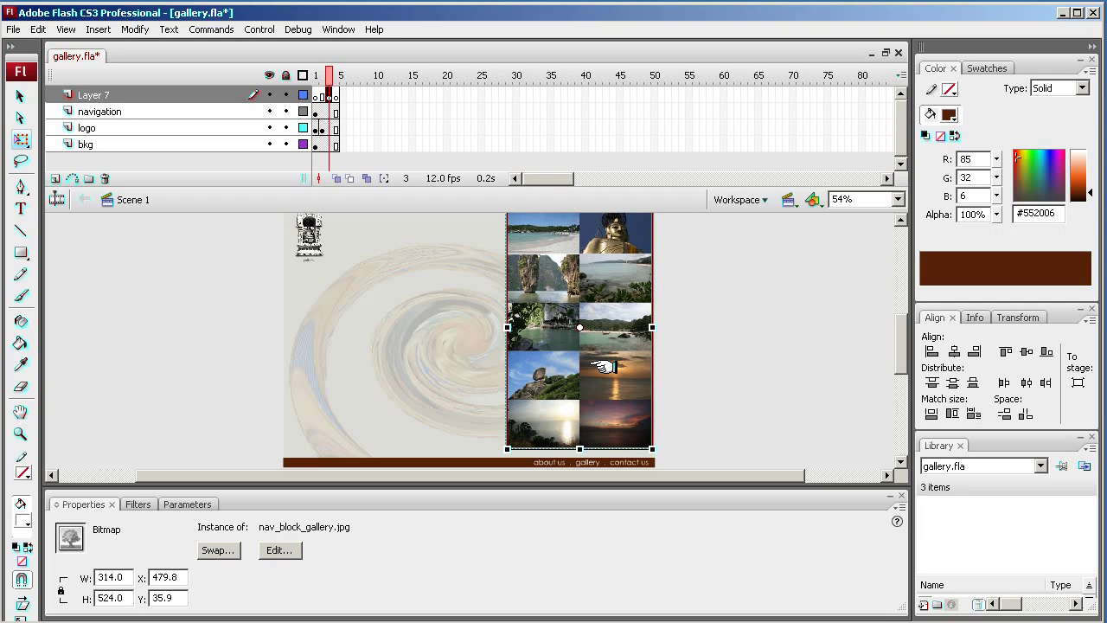
click(736, 353)
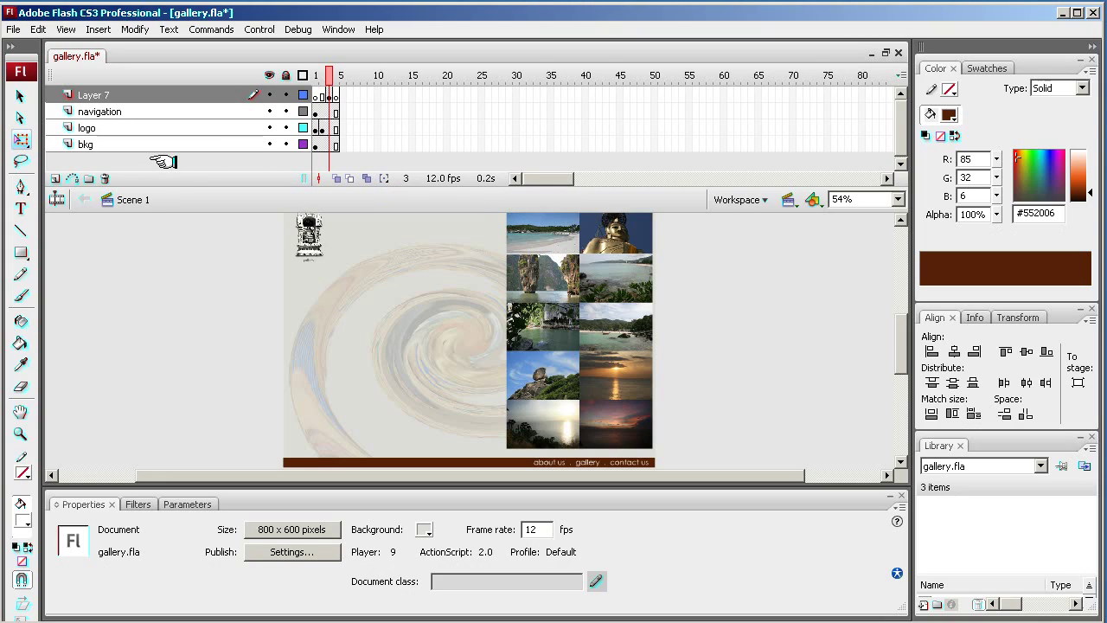
- Rename Layer 7 to 'gallery' and insert a new layer above navigation
double_click(148, 95)
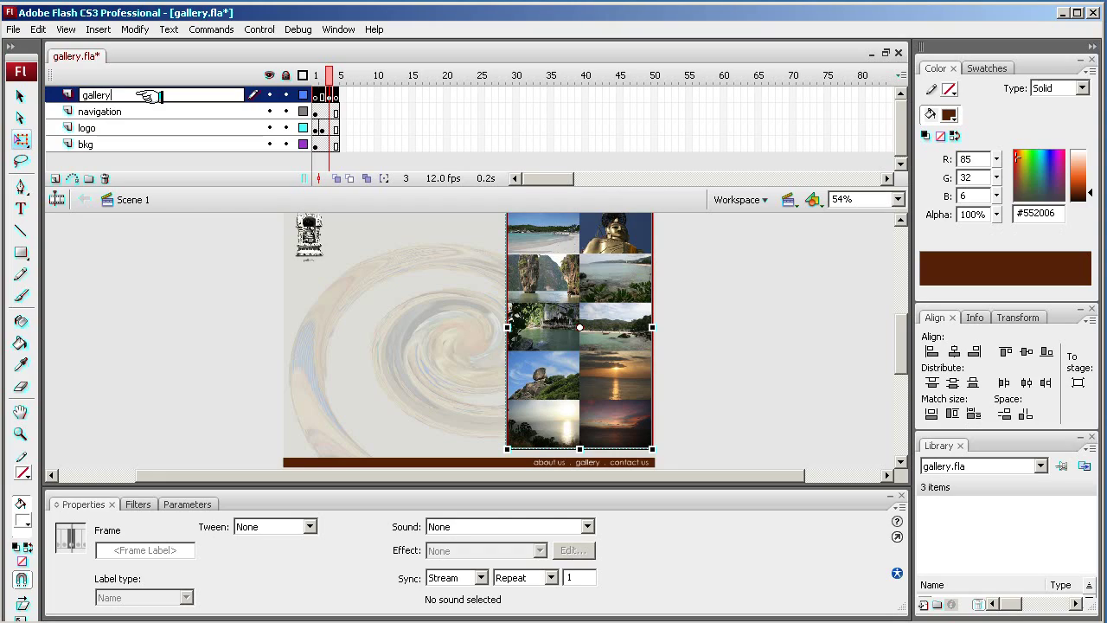
key(Return)
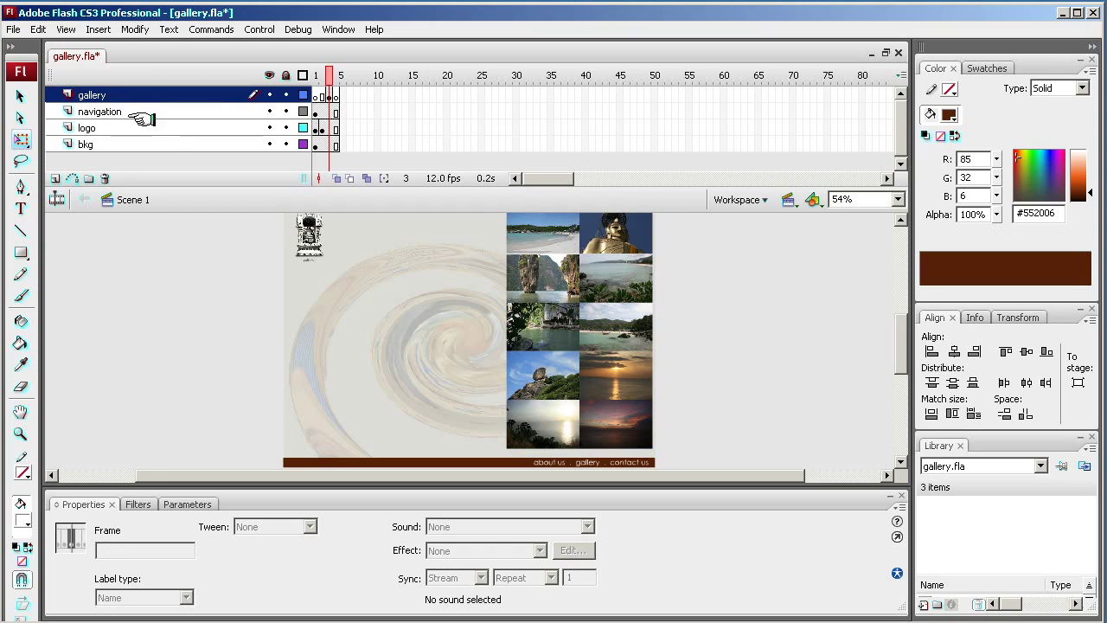
click(130, 112)
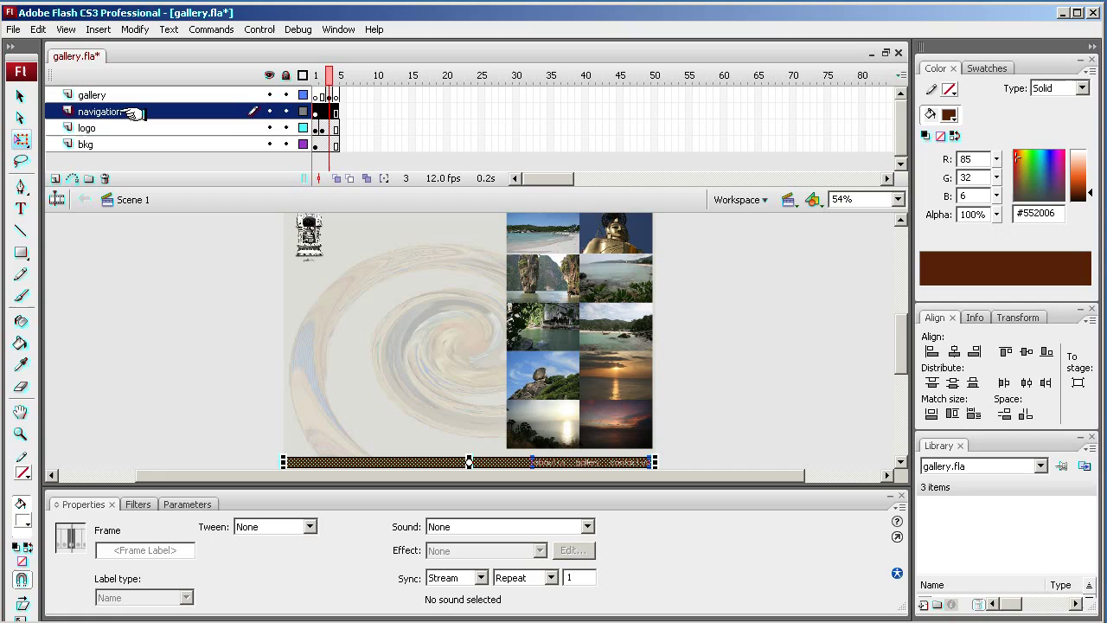
click(55, 178)
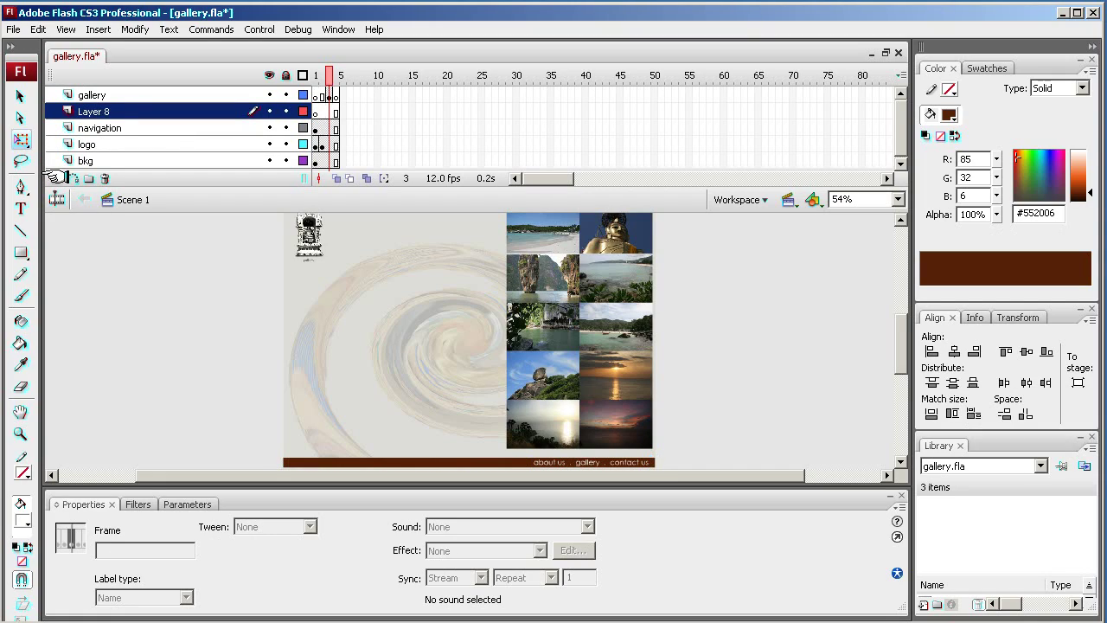
- Name the new layer 'gradient' and select its frame 3 with the photo grid
double_click(101, 110)
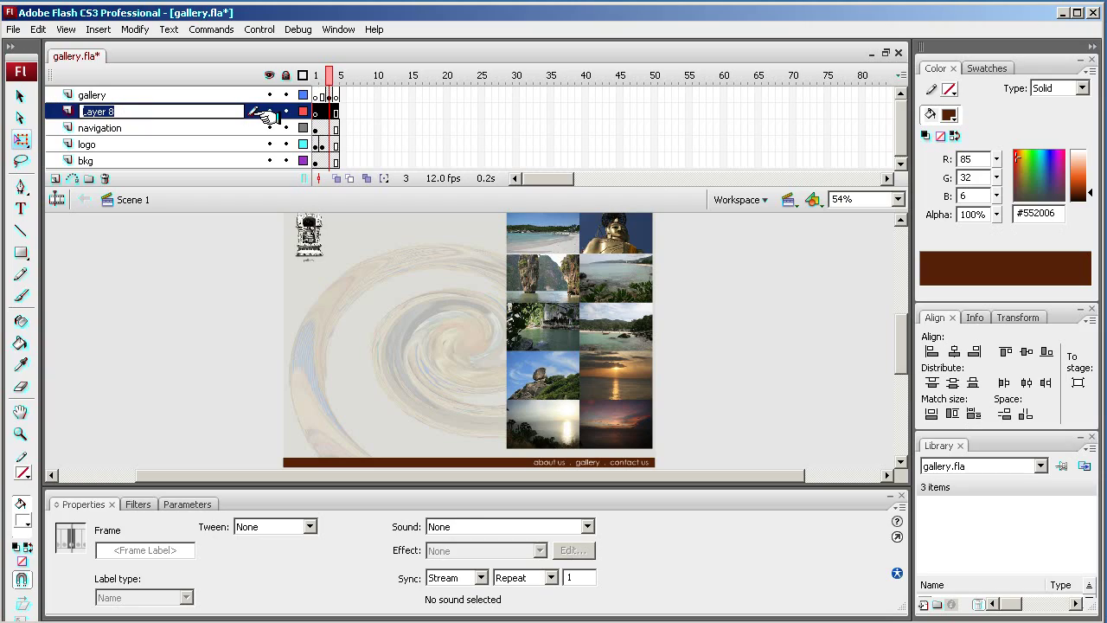
text(gradient)
key(Return)
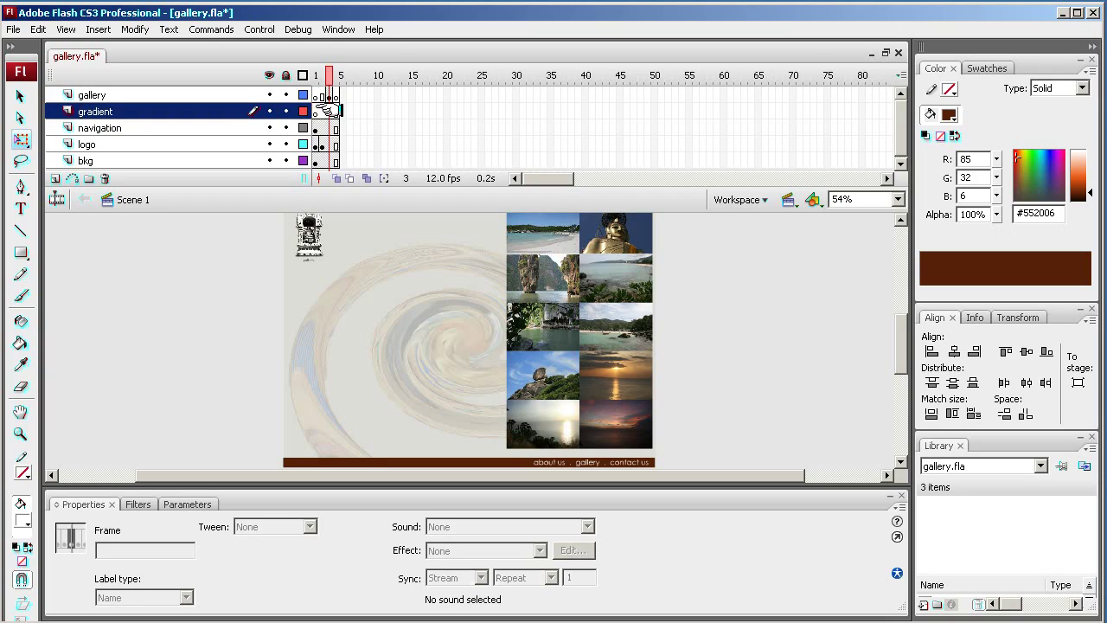
click(327, 110)
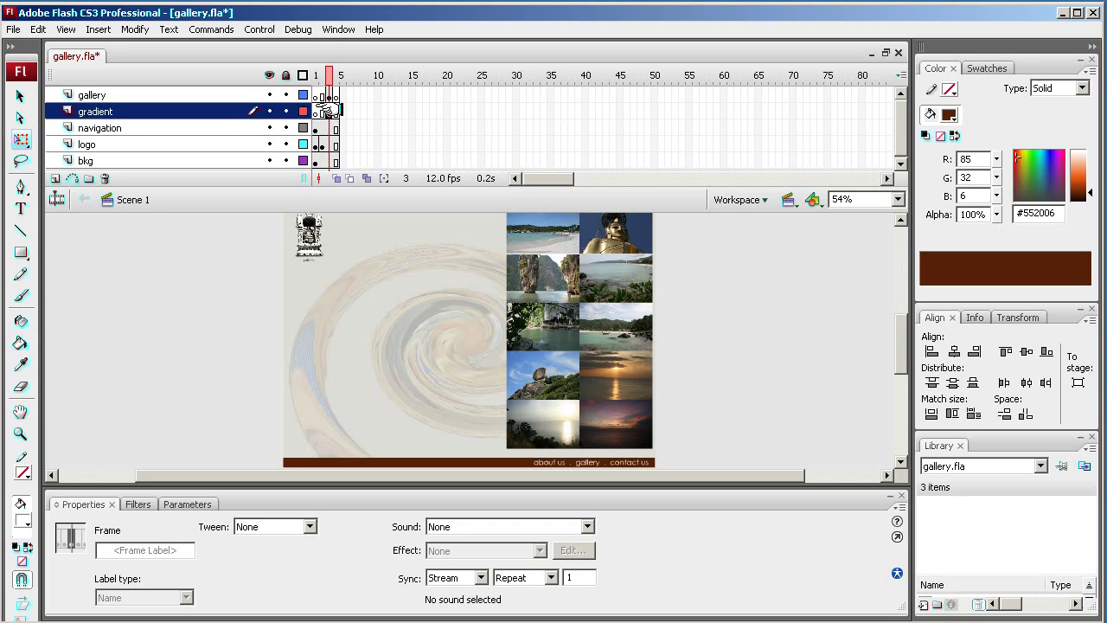
click(336, 112)
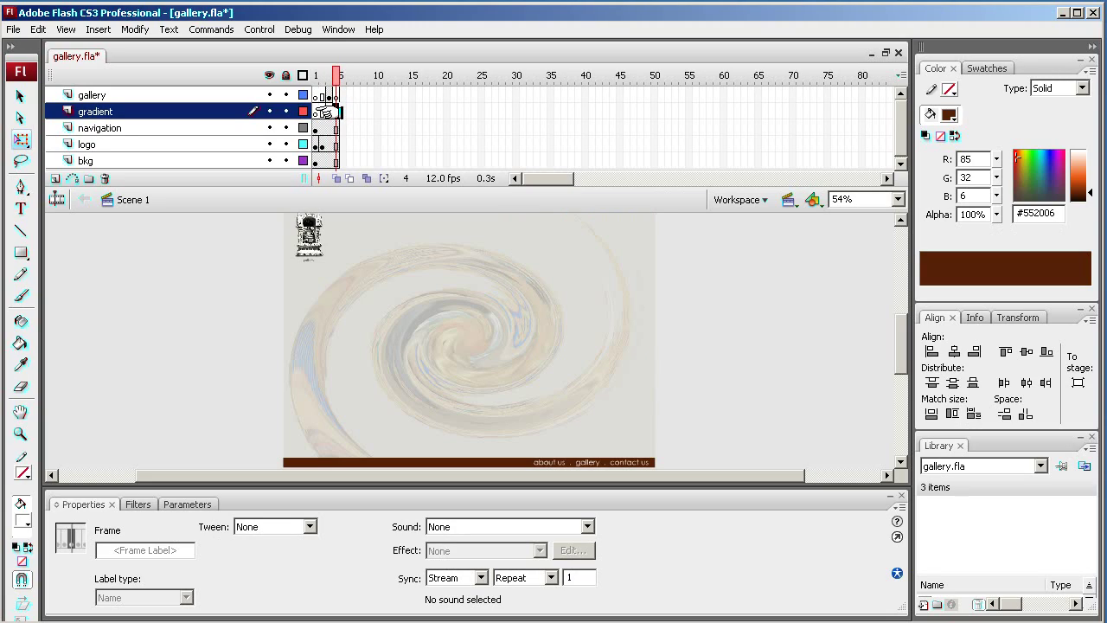
click(327, 111)
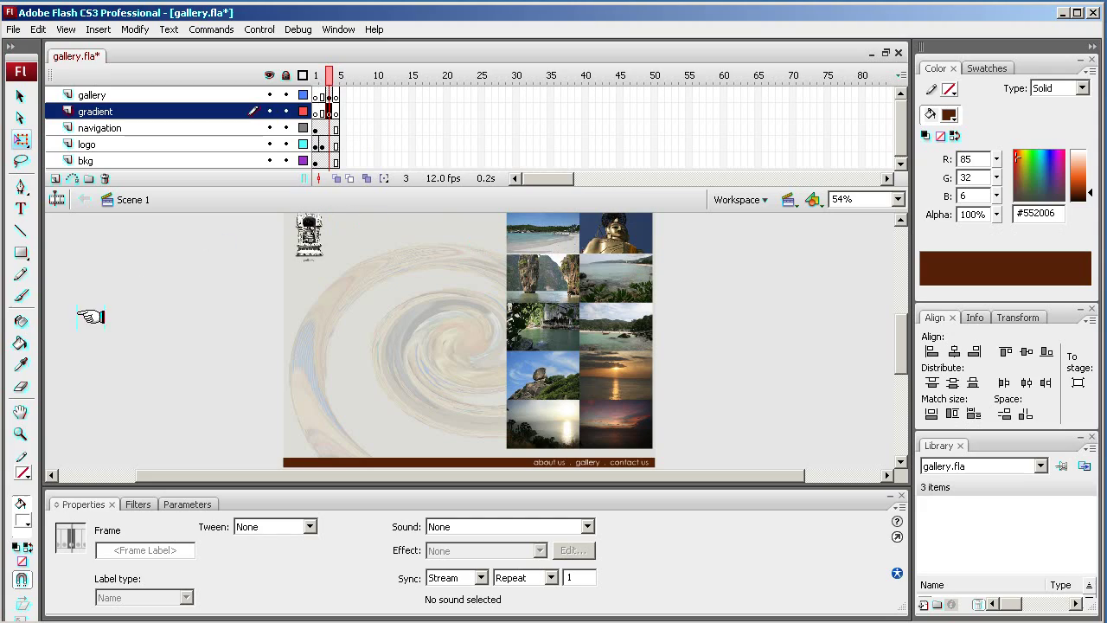
click(20, 253)
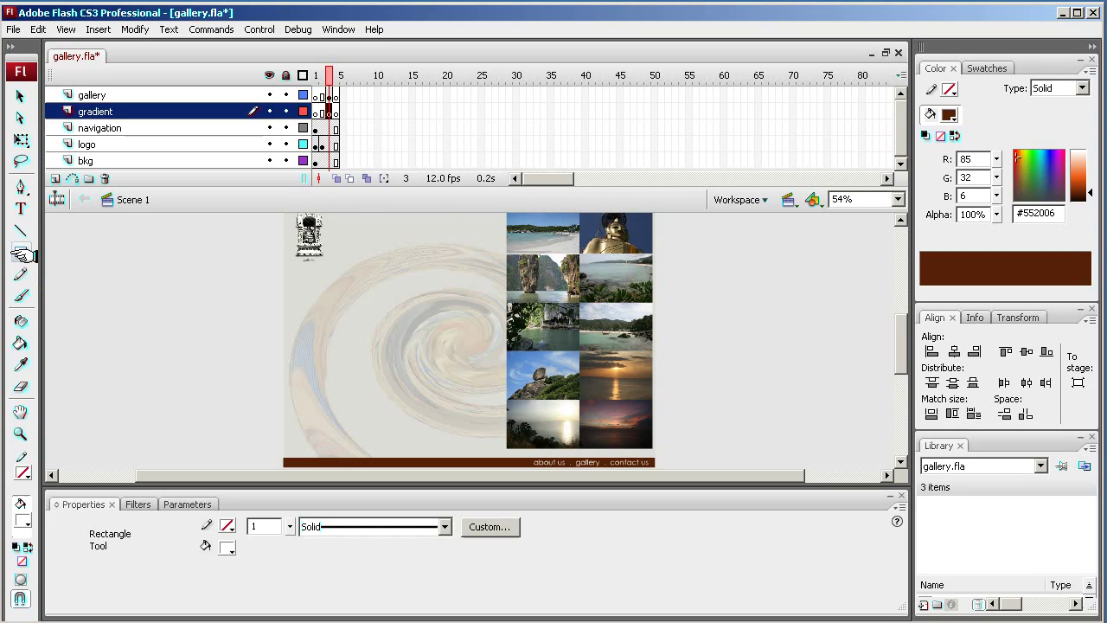
- Switch the fill to the black-and-white linear gradient
click(22, 521)
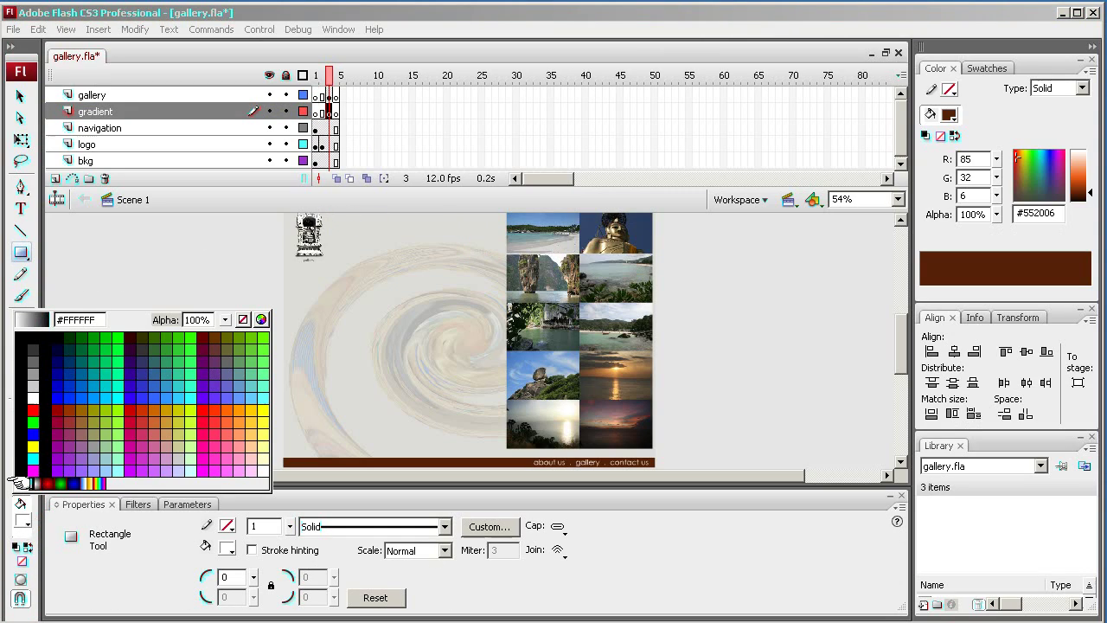
click(21, 480)
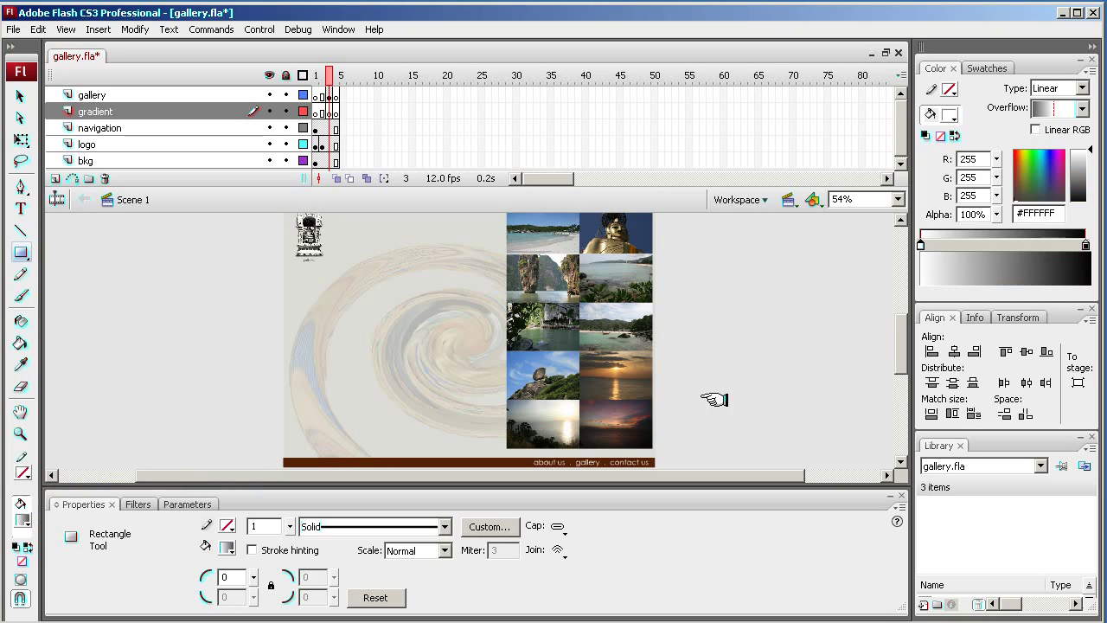
click(21, 519)
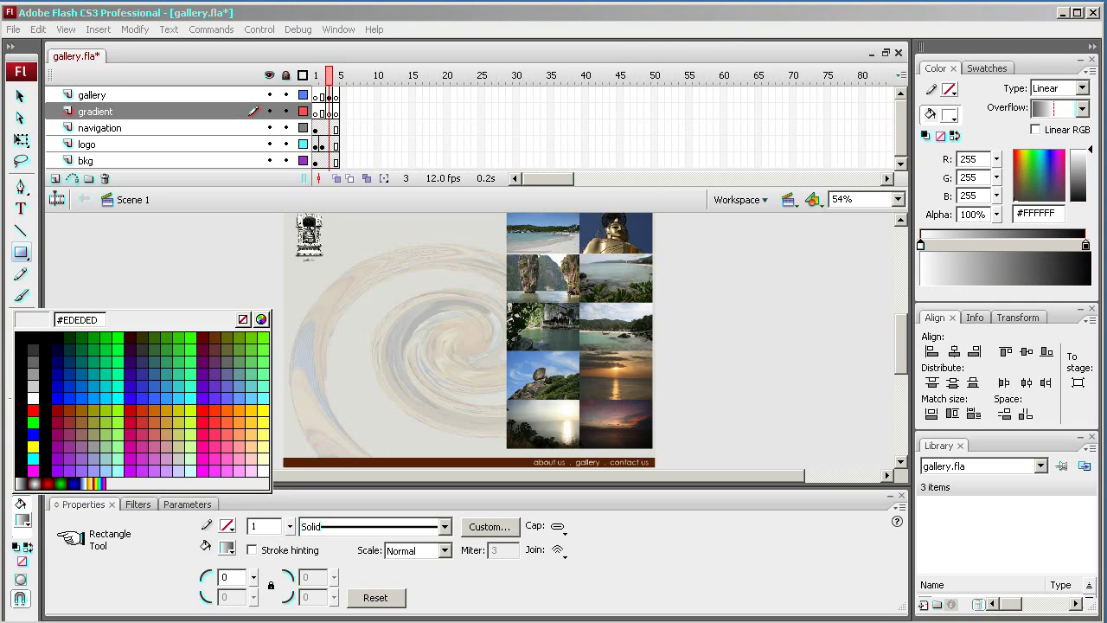
click(28, 476)
- Set the gradient stops: #515151 grey at the left, black at 0% alpha in the middle
drag(920, 246, 993, 245)
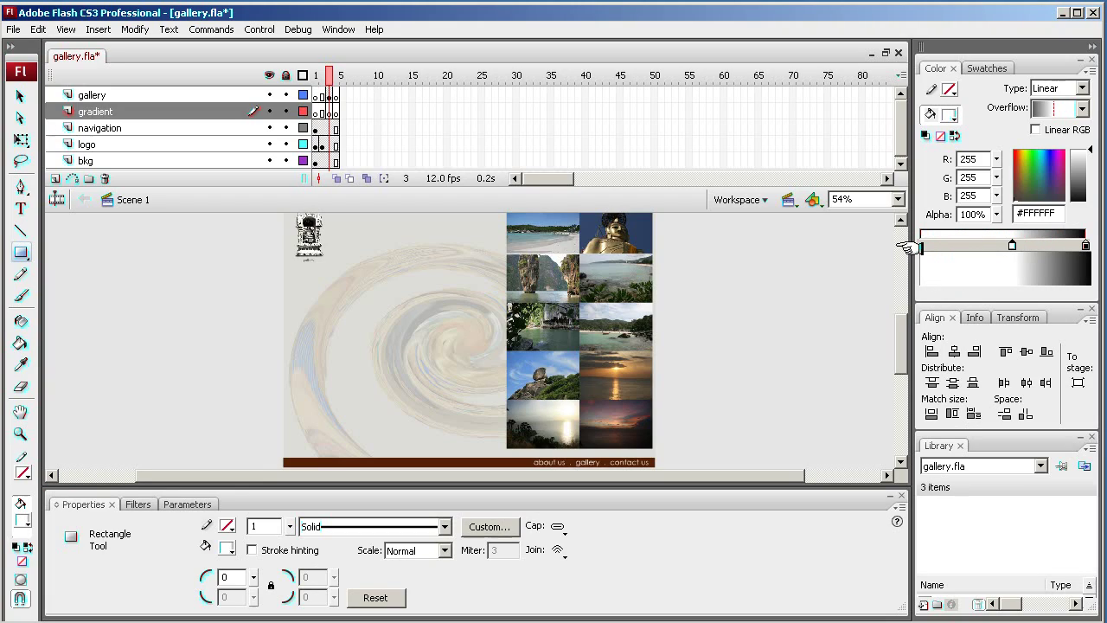
click(927, 246)
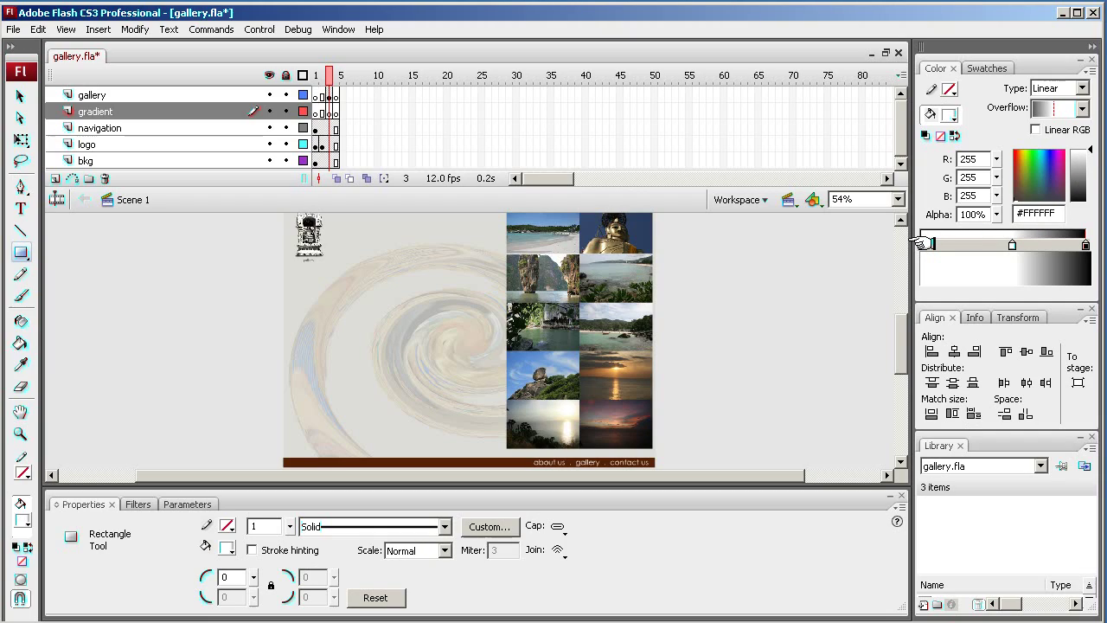
drag(1089, 150, 1089, 201)
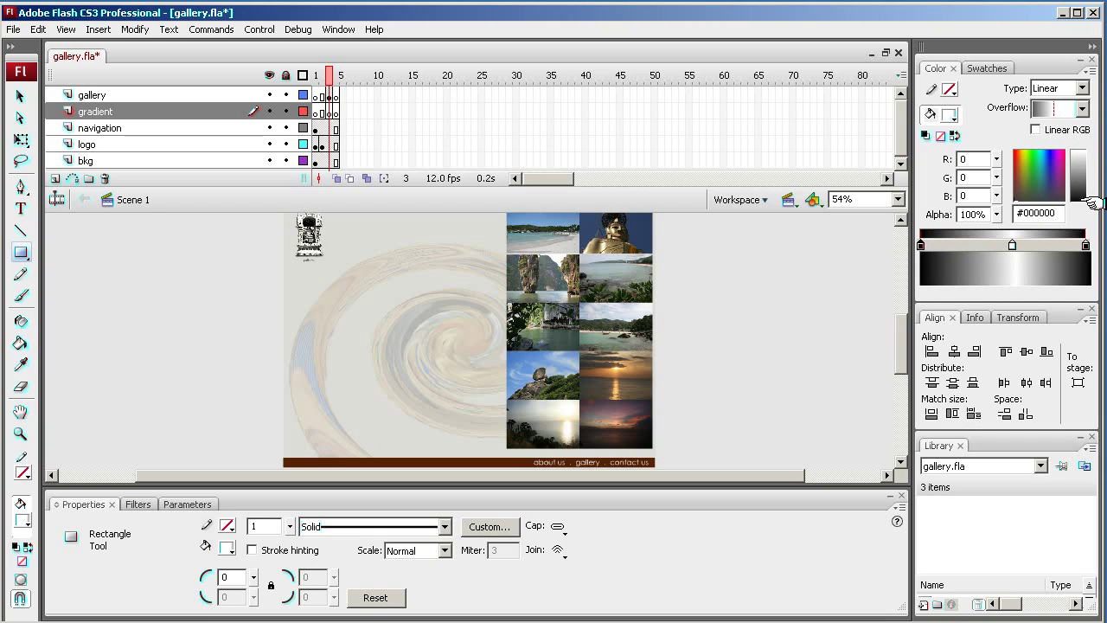
drag(1019, 243, 1000, 245)
drag(1089, 149, 1090, 201)
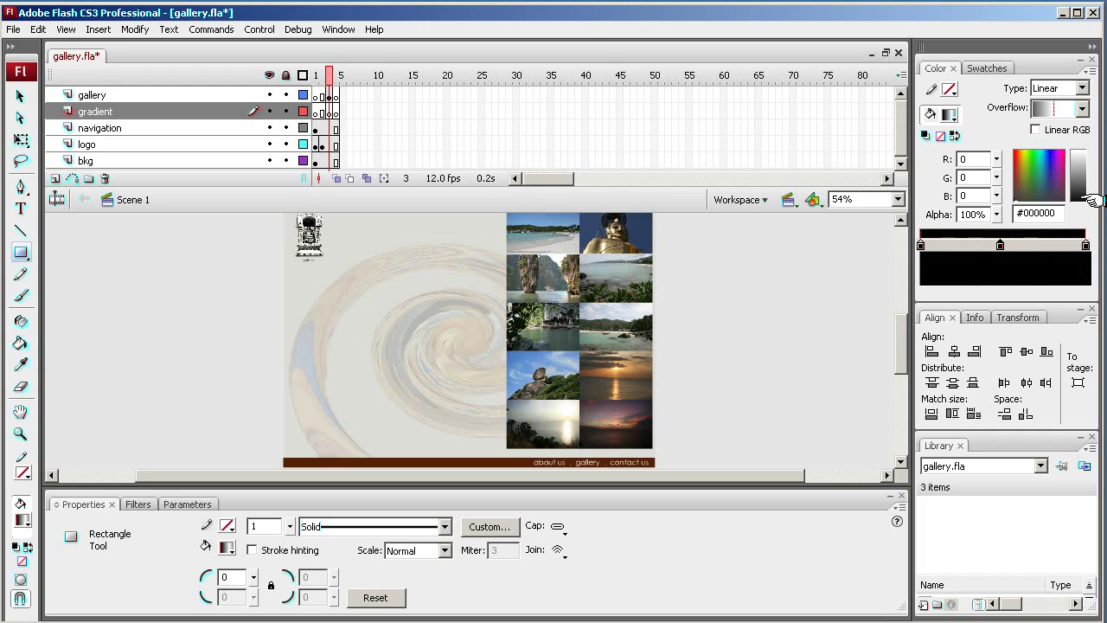
drag(1000, 244, 996, 309)
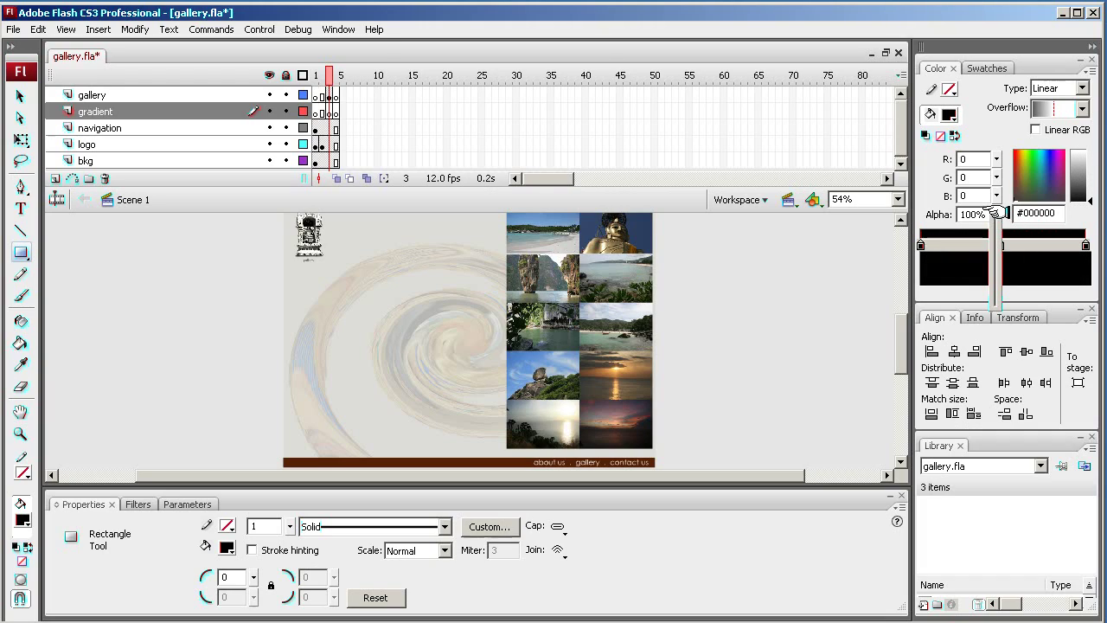
drag(996, 212, 995, 317)
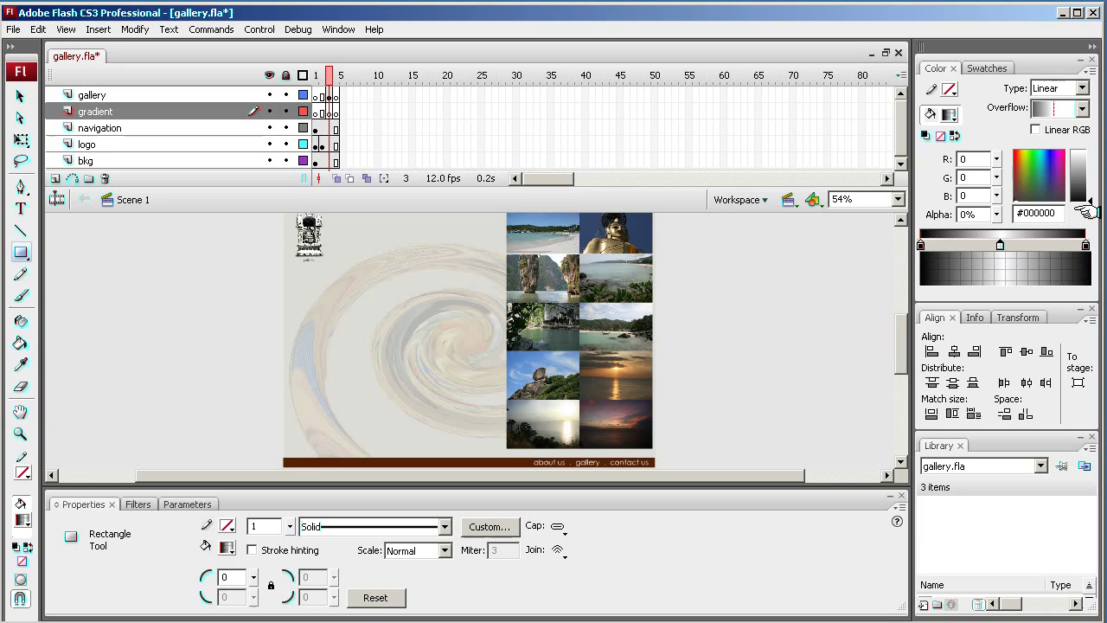
click(922, 242)
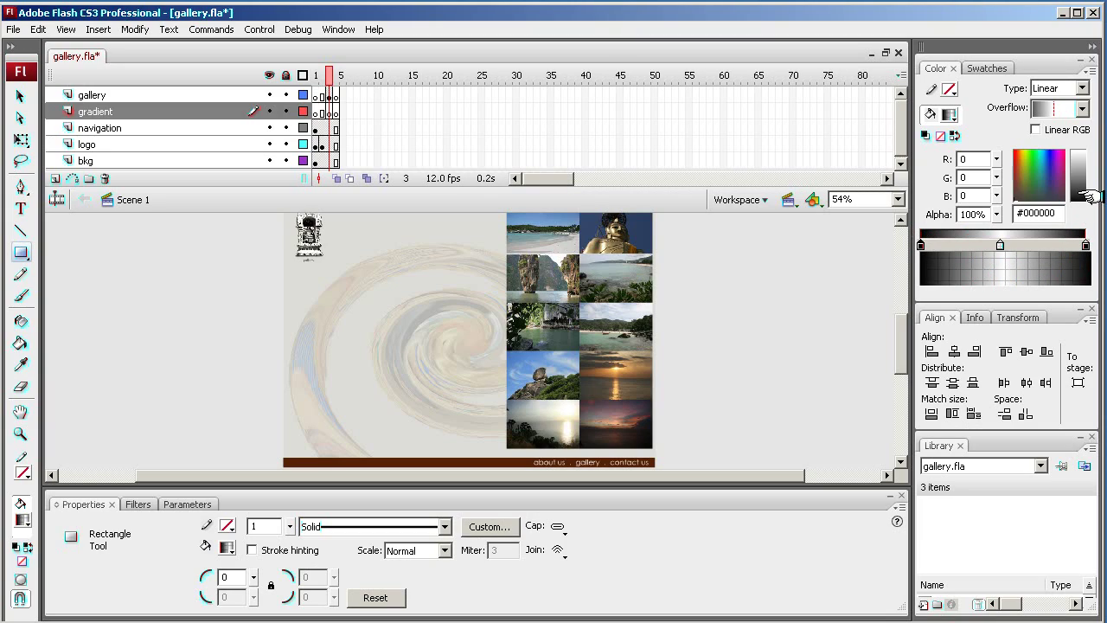
drag(1088, 197, 1089, 183)
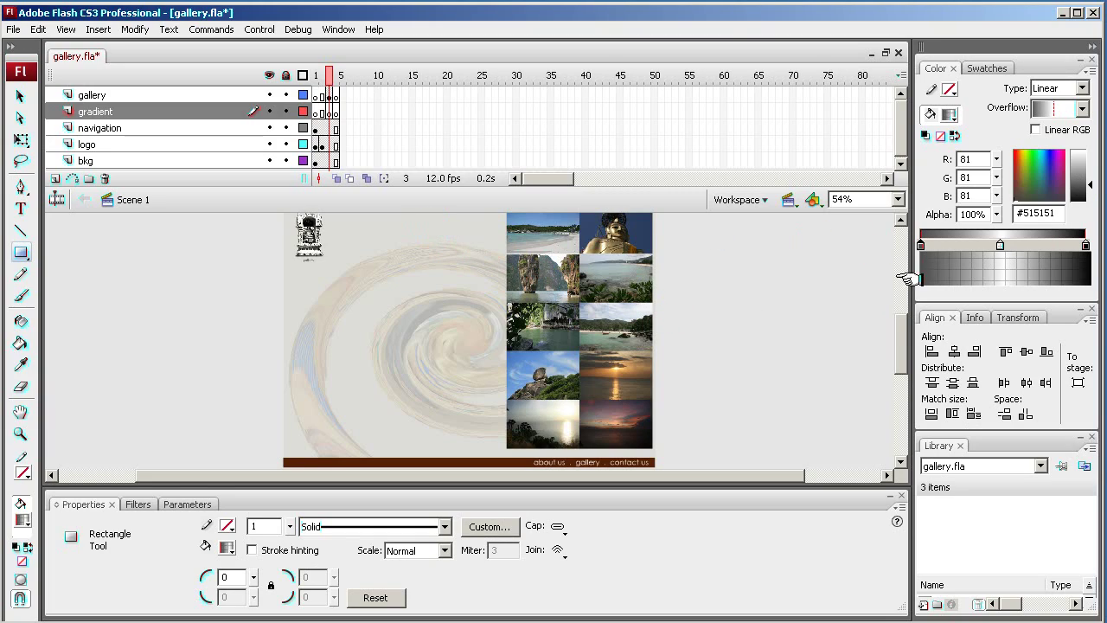
scroll(898, 315, up, 1)
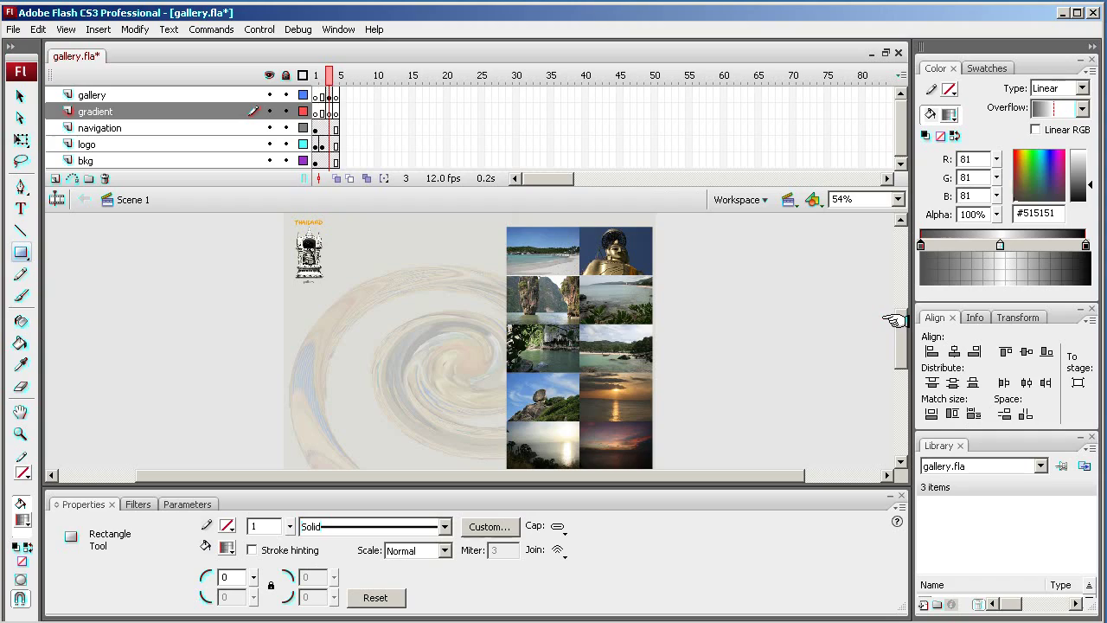
- Draw a 346.6 × 578.8 gradient rectangle behind the photo grid and select it
scroll(898, 315, down, 1)
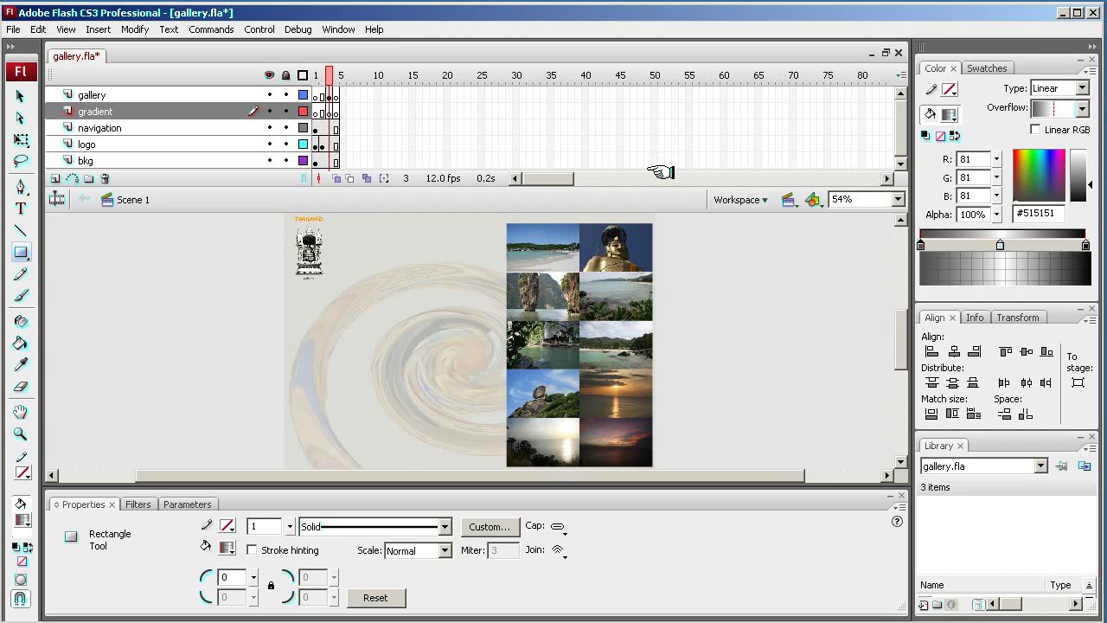
drag(654, 190, 645, 156)
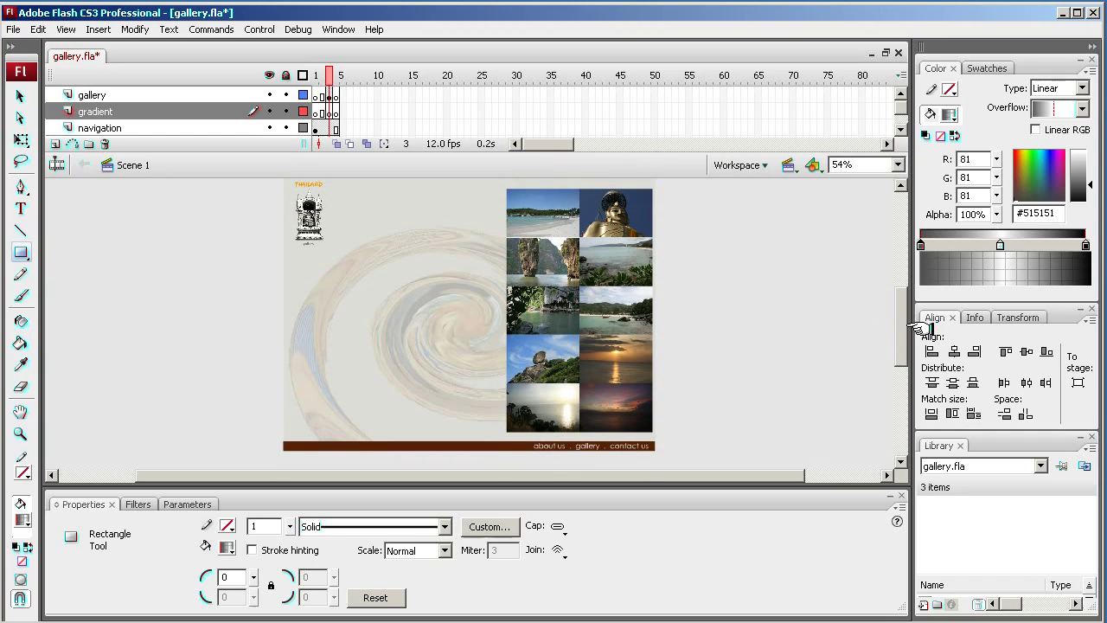
scroll(899, 328, up, 1)
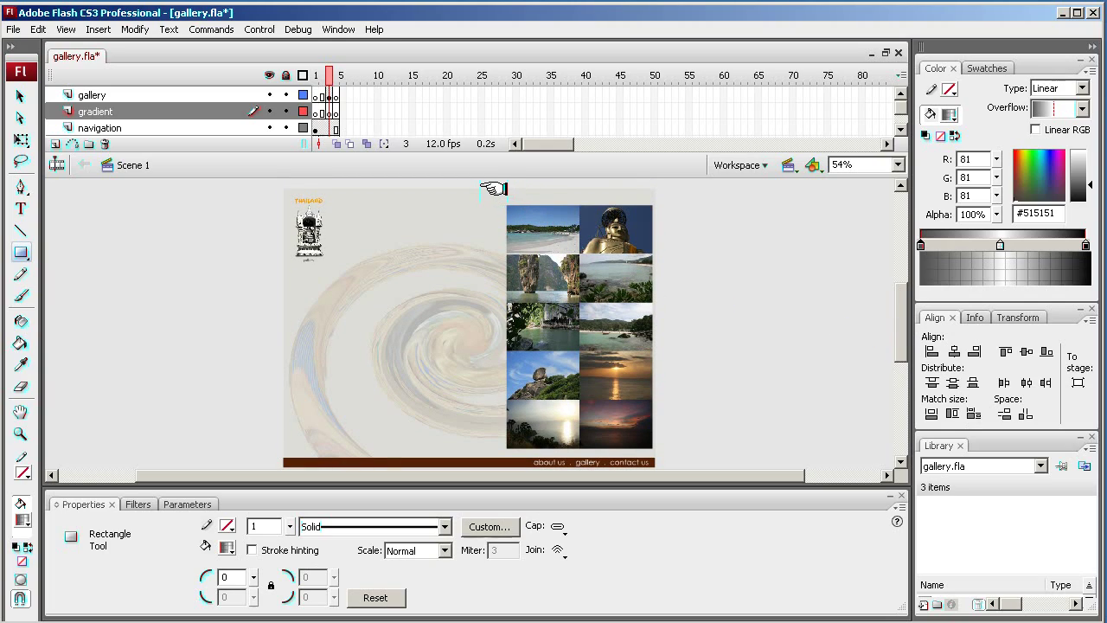
mouse_move(494, 189)
mouse_down()
mouse_move(611, 437)
mouse_move(655, 456)
mouse_up()
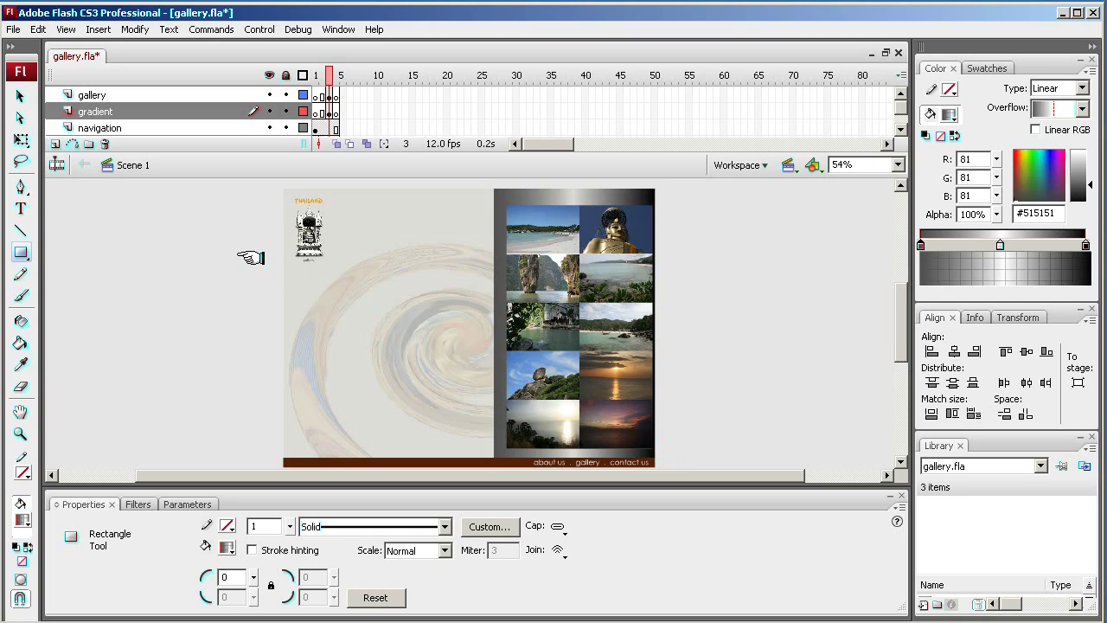
click(20, 95)
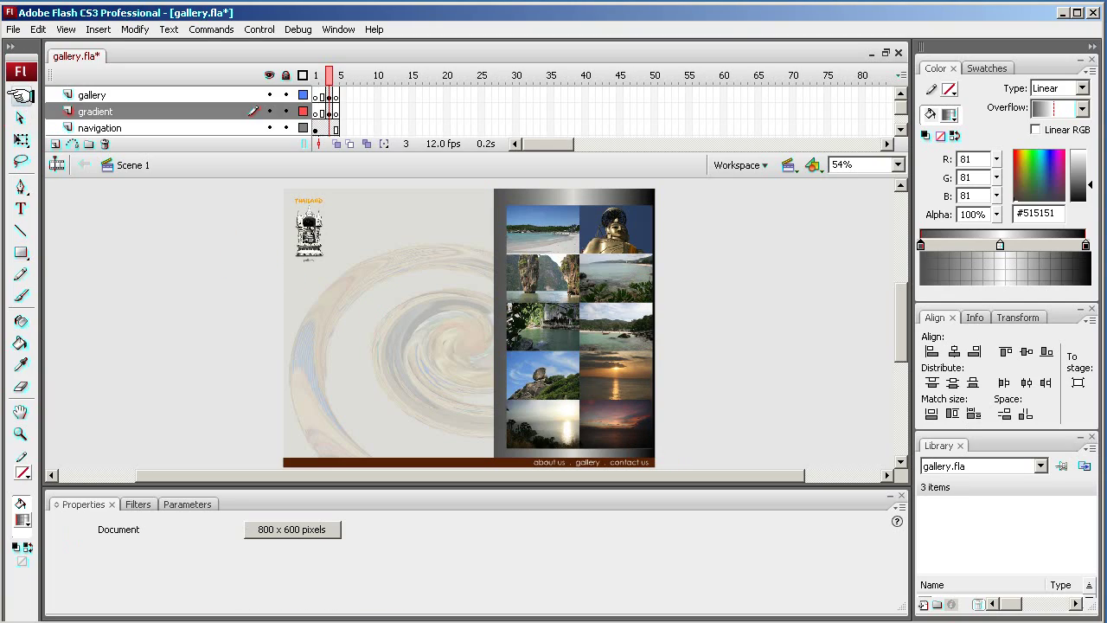
click(501, 312)
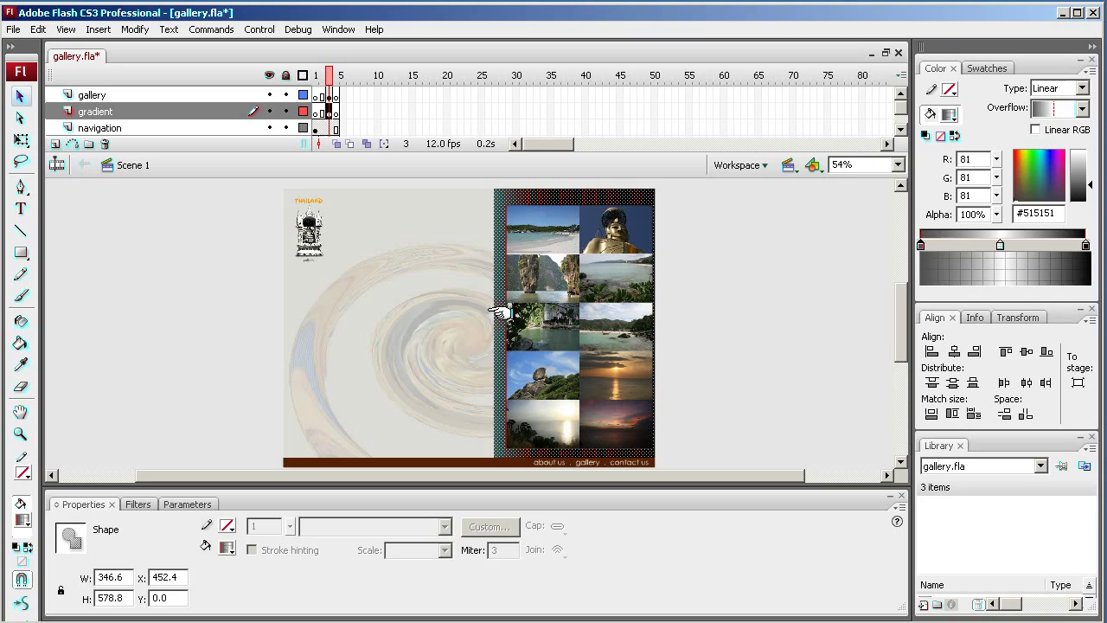
click(22, 344)
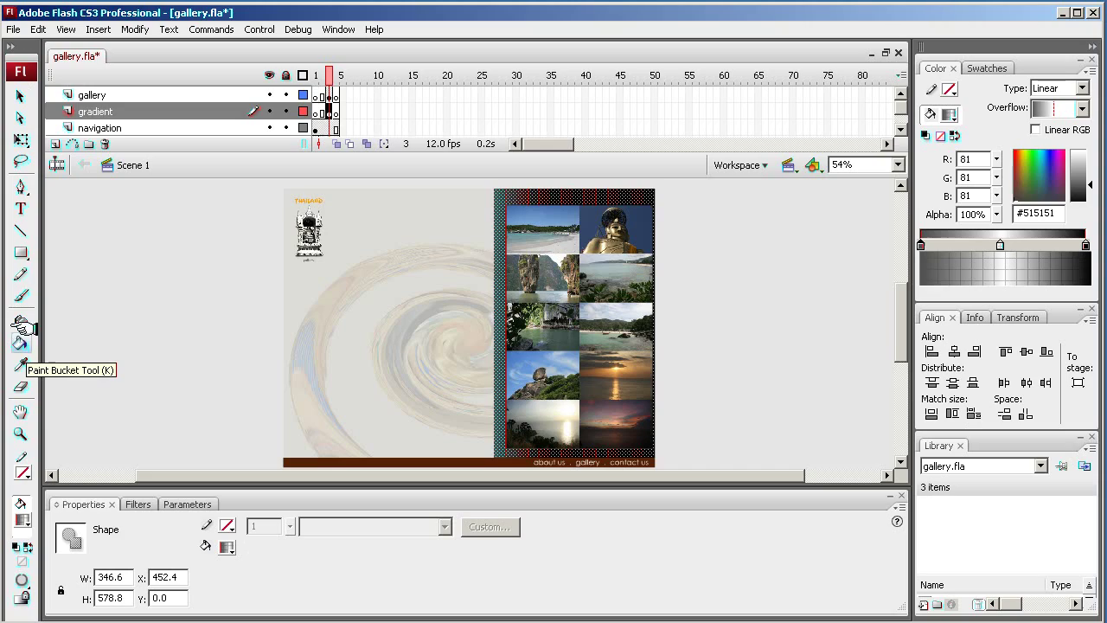
click(22, 252)
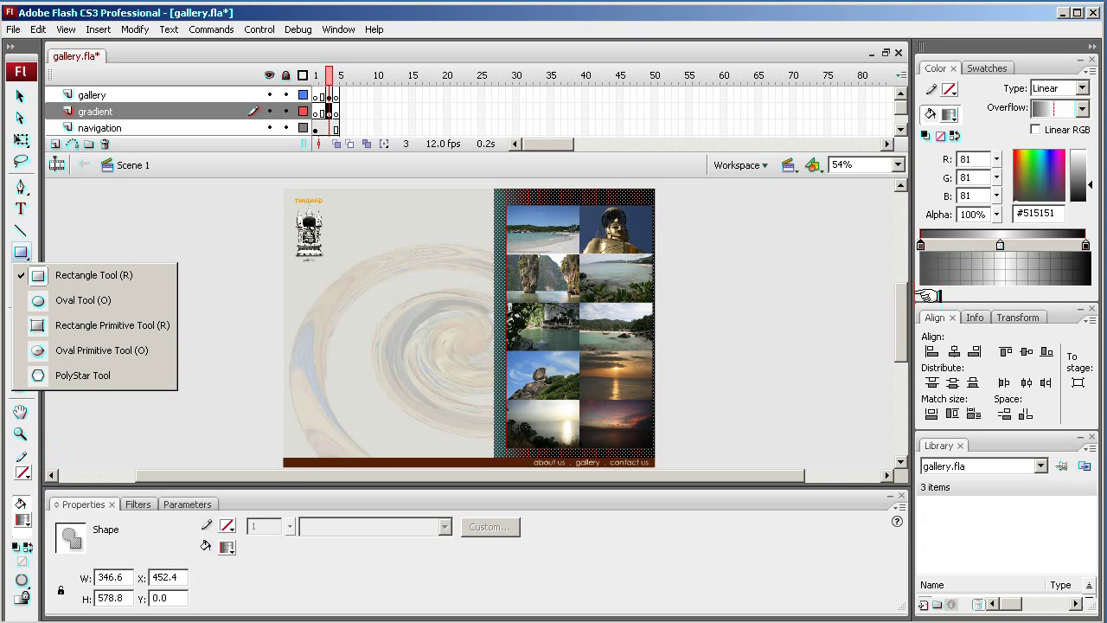
key(ctrl+shift+a)
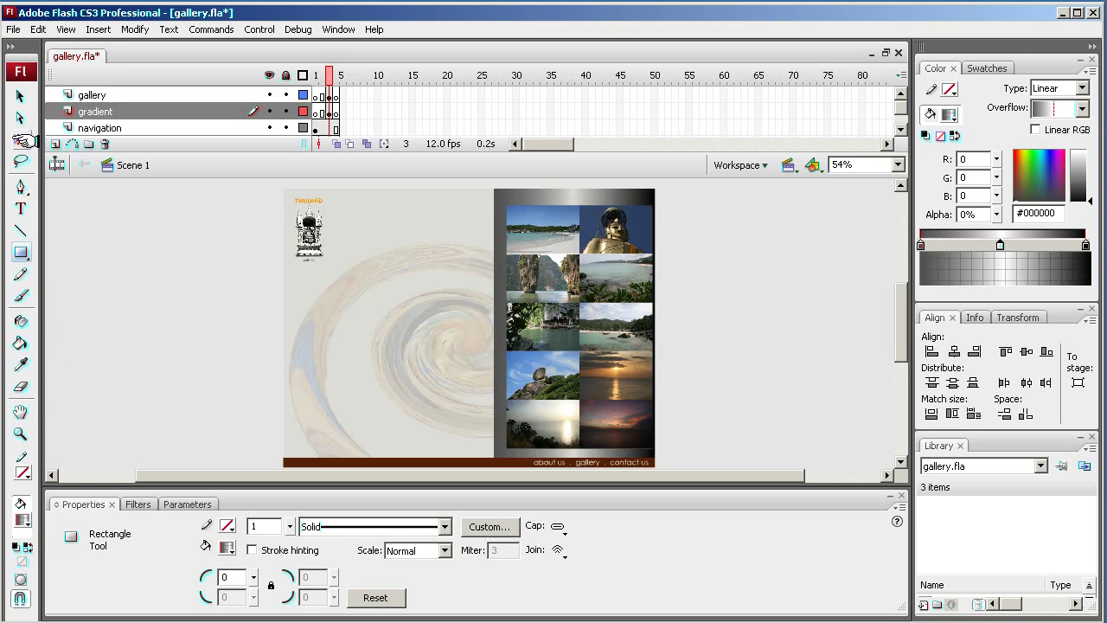
- Rotate the rectangle's gradient to vertical with Gradient Transform and stretch it taller
drag(21, 140, 65, 188)
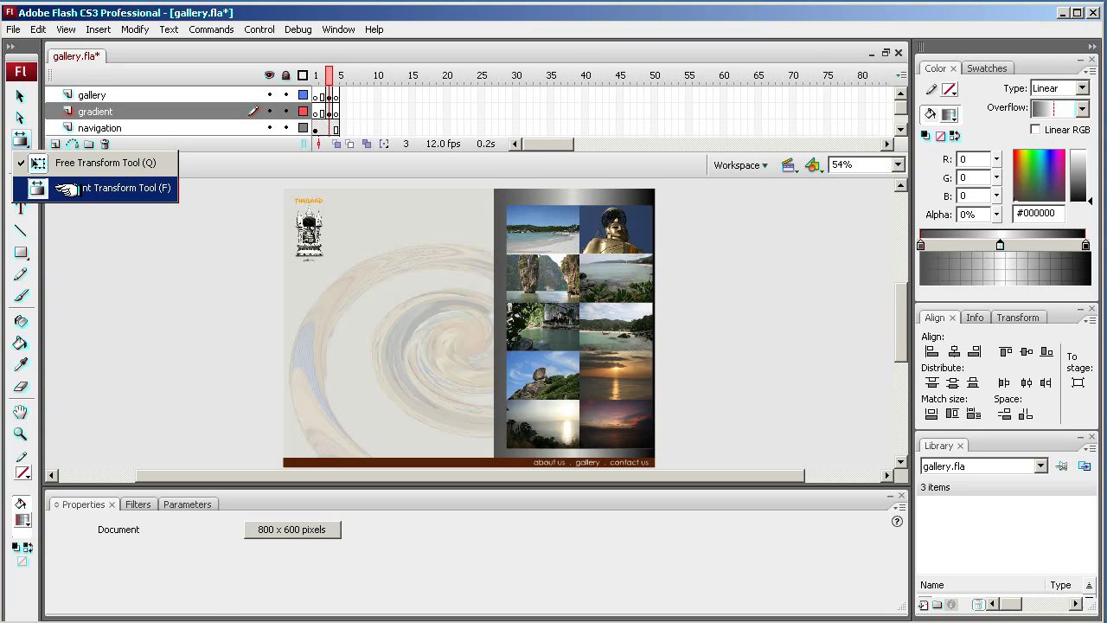
click(494, 322)
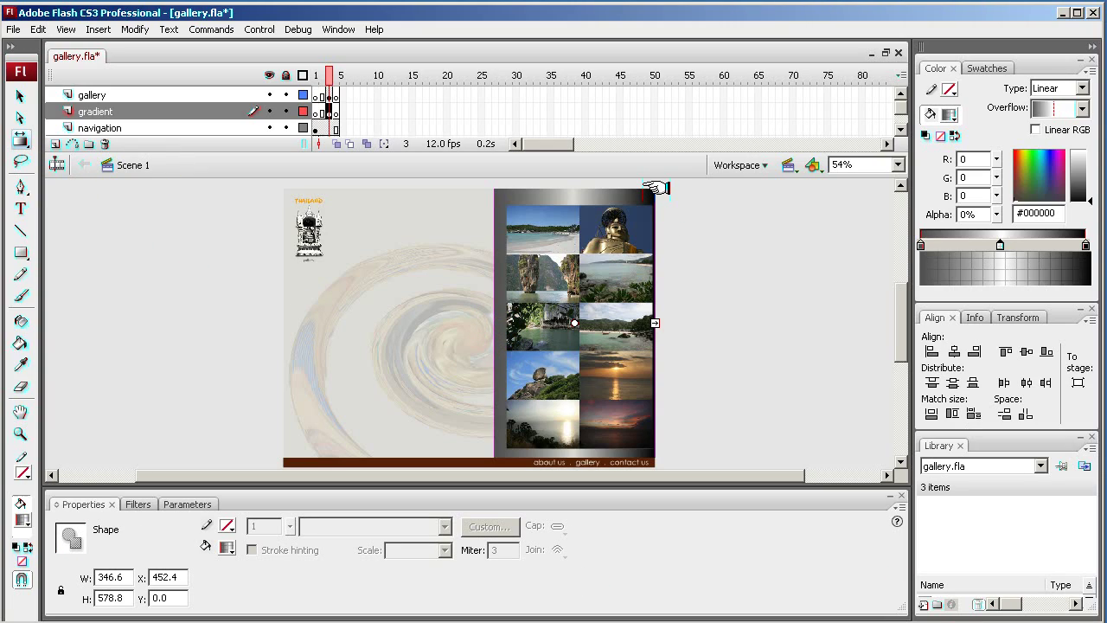
drag(656, 188, 716, 404)
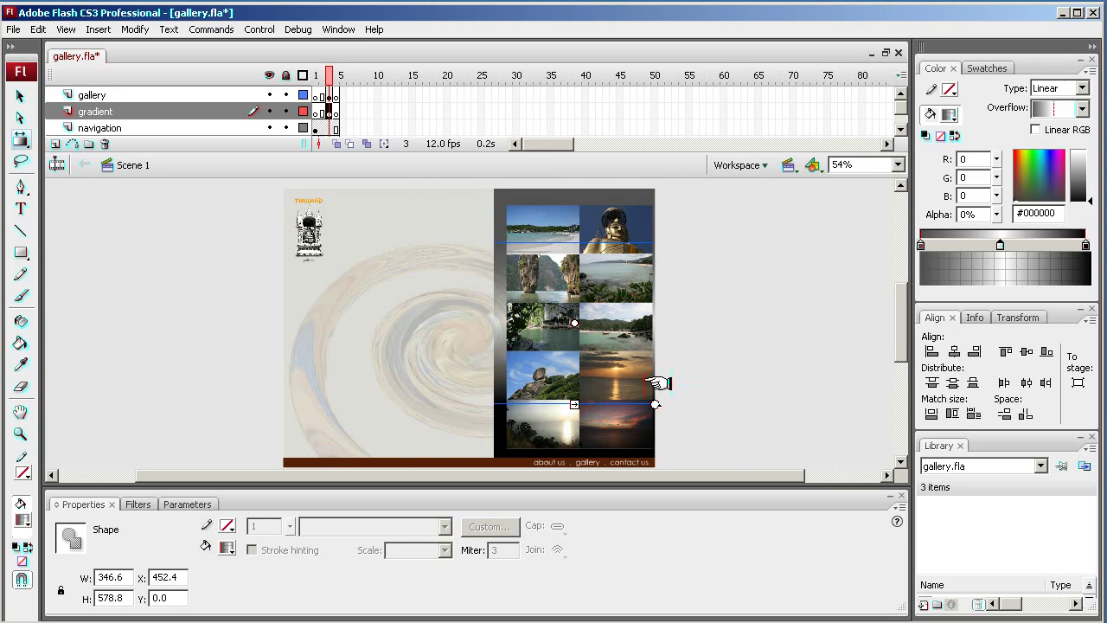
drag(572, 405, 572, 432)
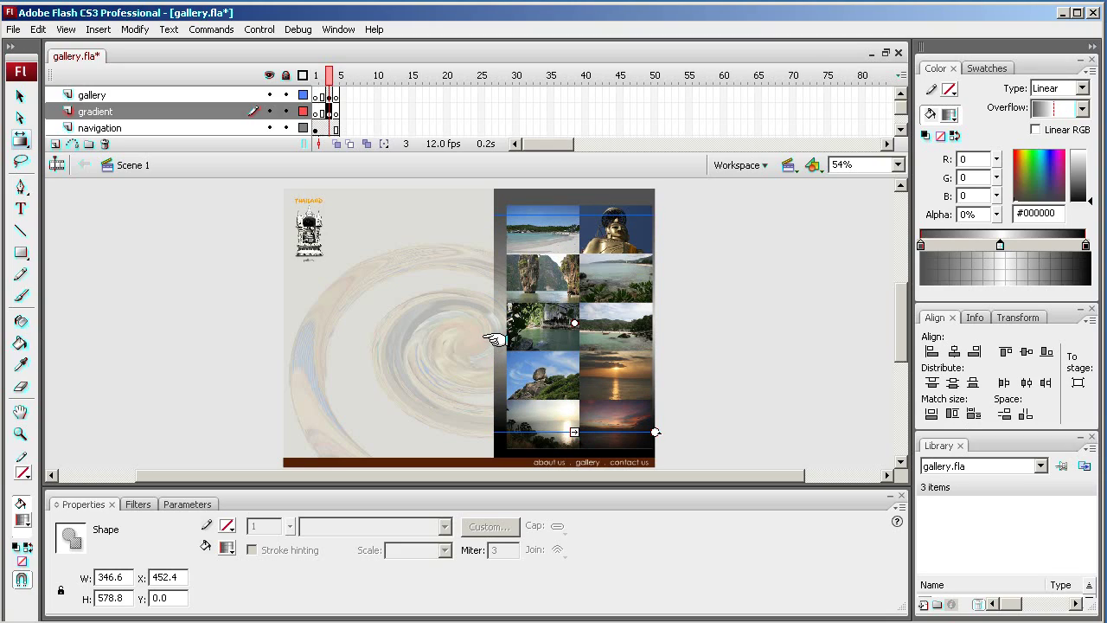
click(19, 96)
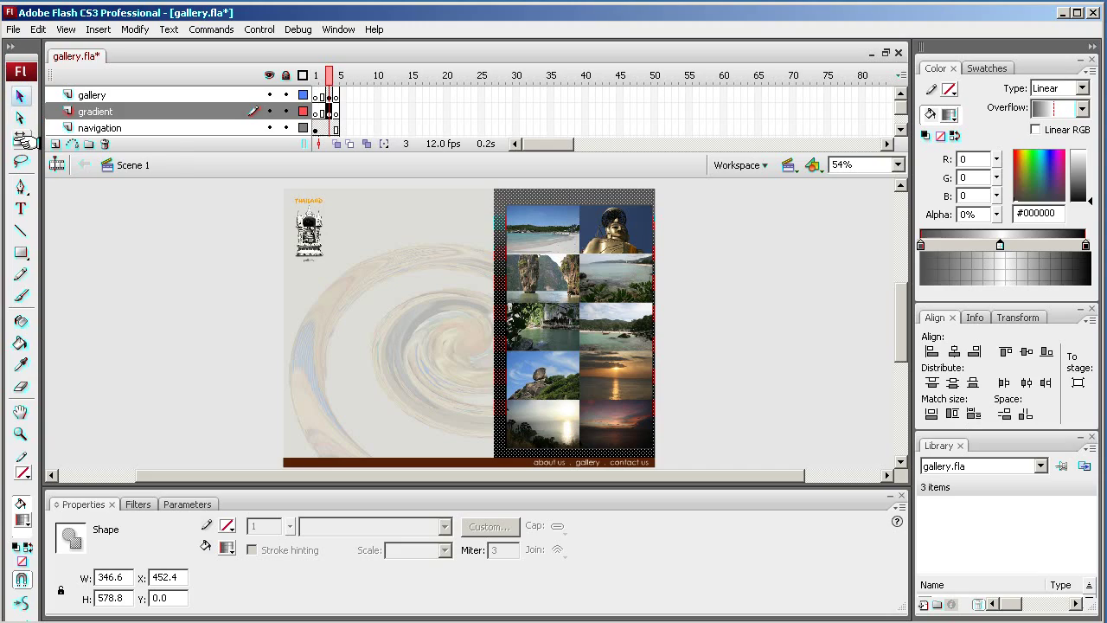
- Set the gradient rectangle's width to 330 in the Properties panel
click(21, 139)
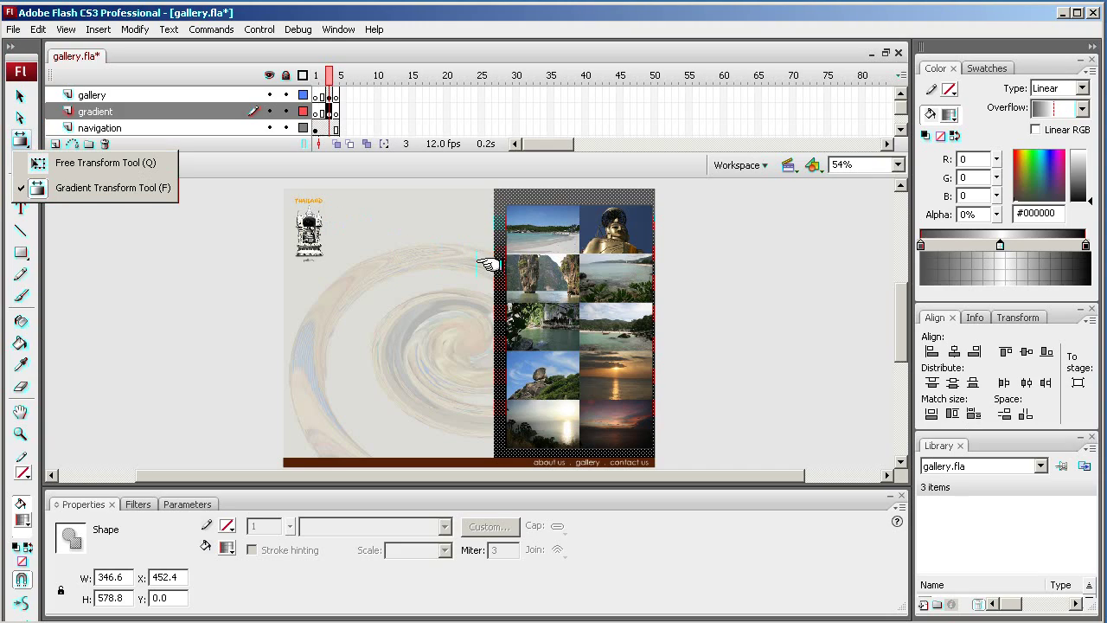
click(143, 163)
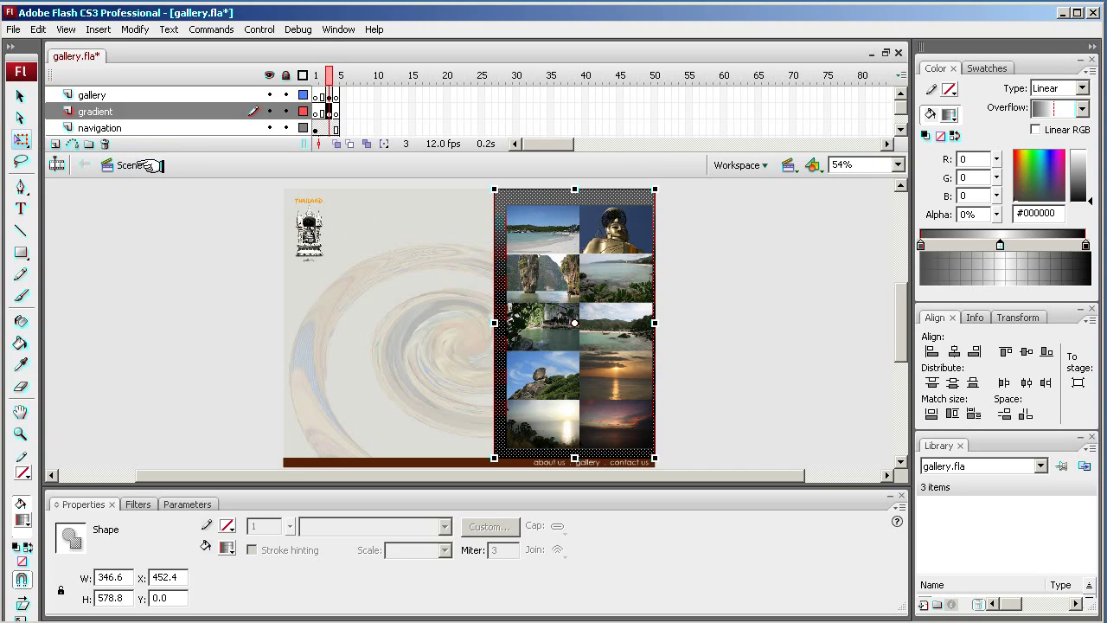
drag(492, 322, 494, 322)
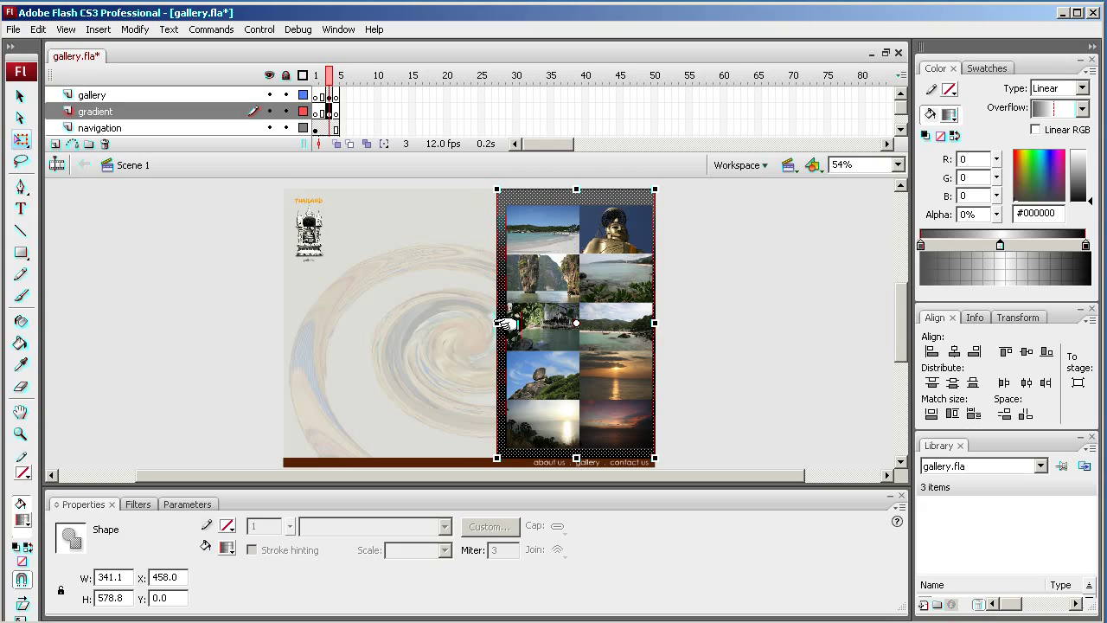
drag(122, 573, 95, 577)
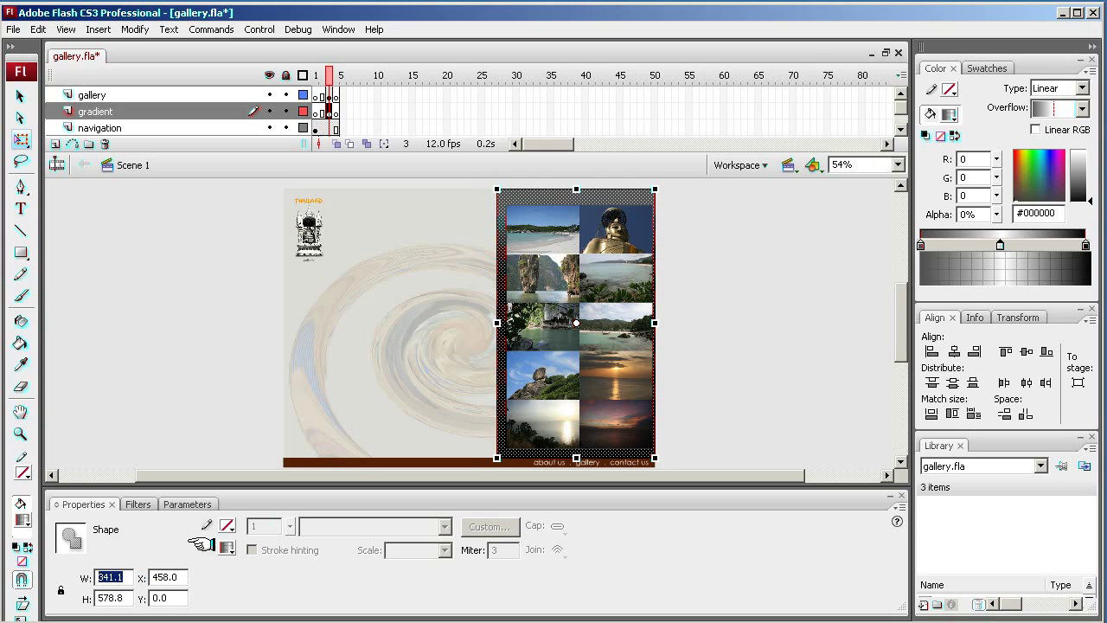
text(330)
key(Return)
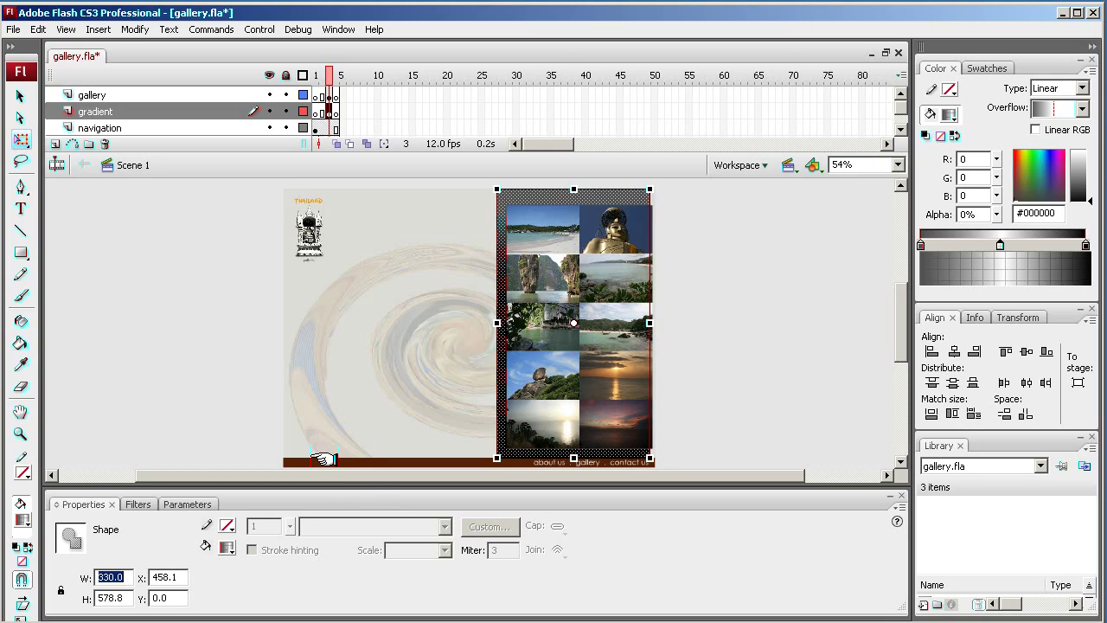
- Nudge the rectangle right to X 465.4 under the photo grid and deselect it
click(21, 95)
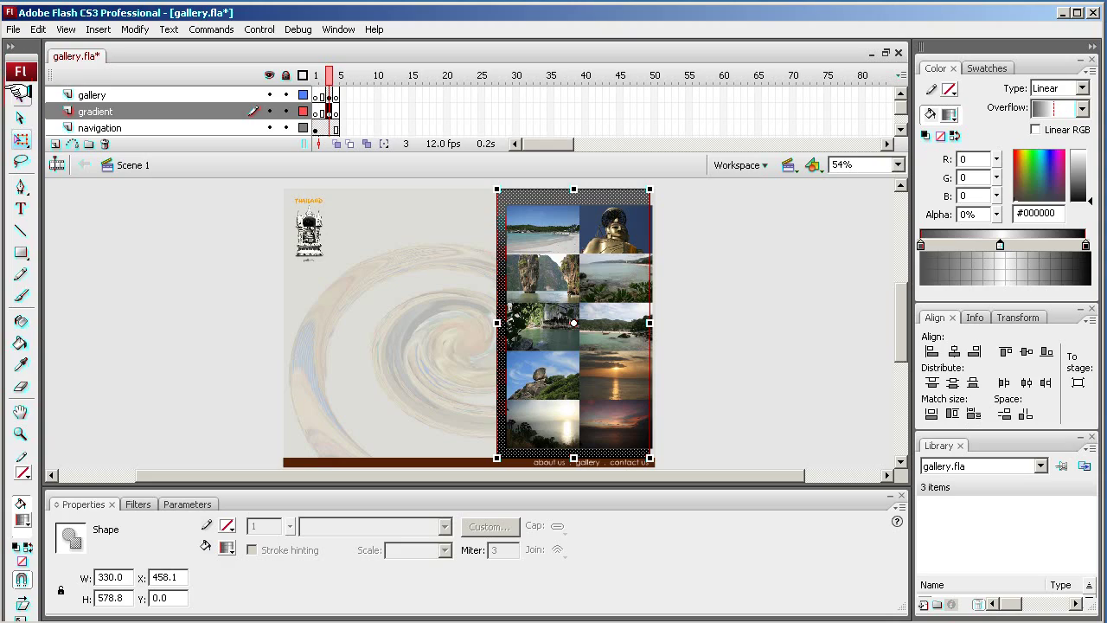
key(Right)
key(Right)
key(Right)
key(Right)
key(Right)
key(Right)
key(Right)
key(Right)
key(Right)
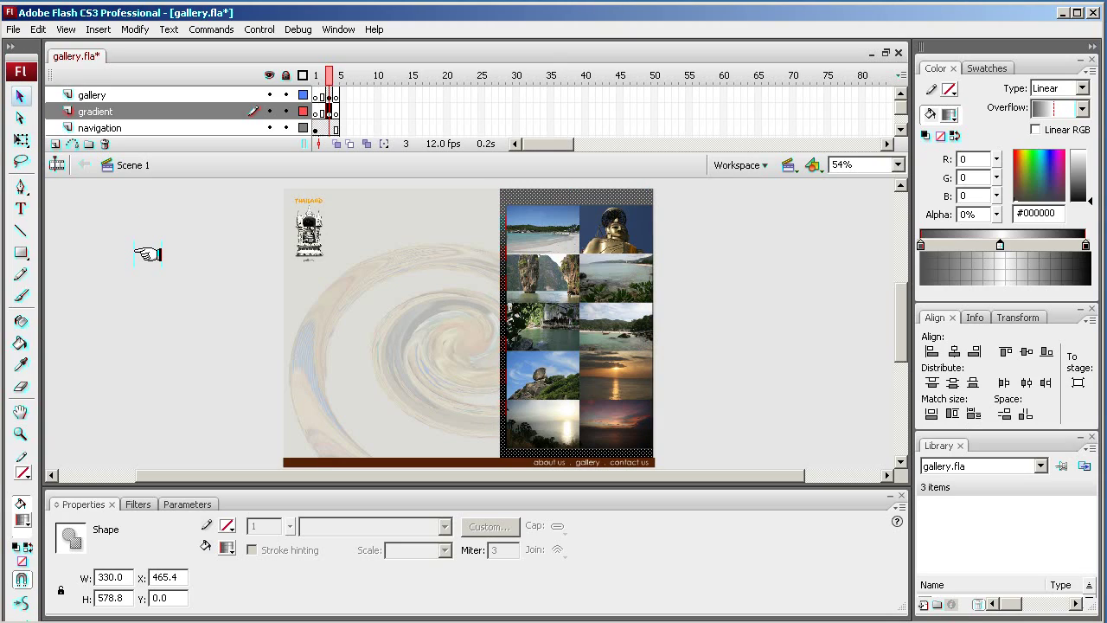
click(794, 371)
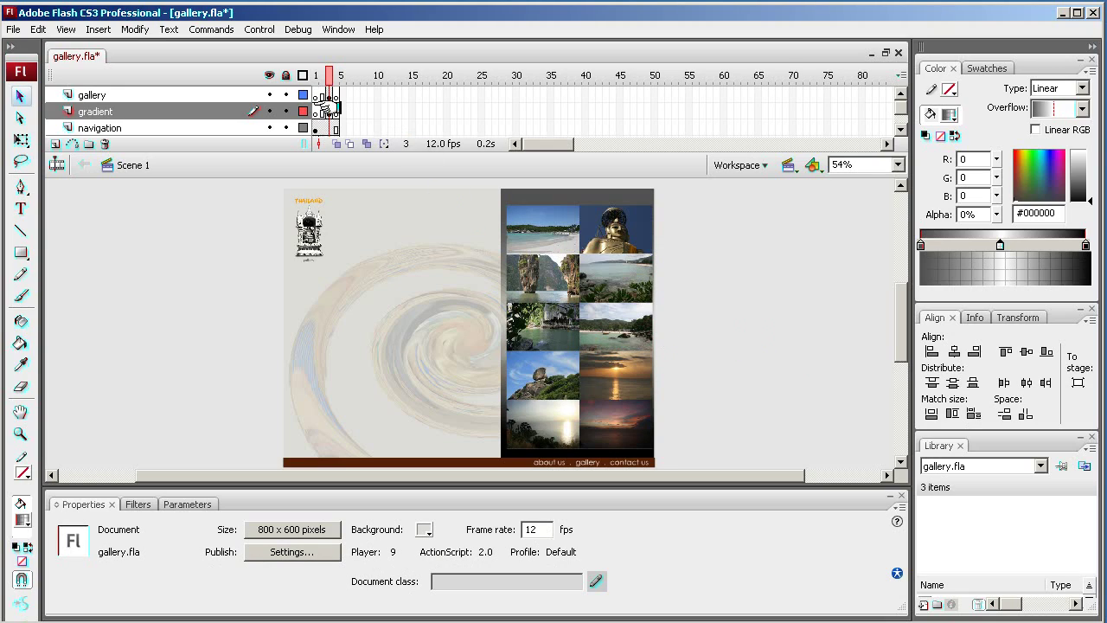
click(318, 95)
mouse_move(318, 98)
mouse_down()
mouse_move(328, 96)
mouse_move(312, 95)
mouse_up()
click(331, 96)
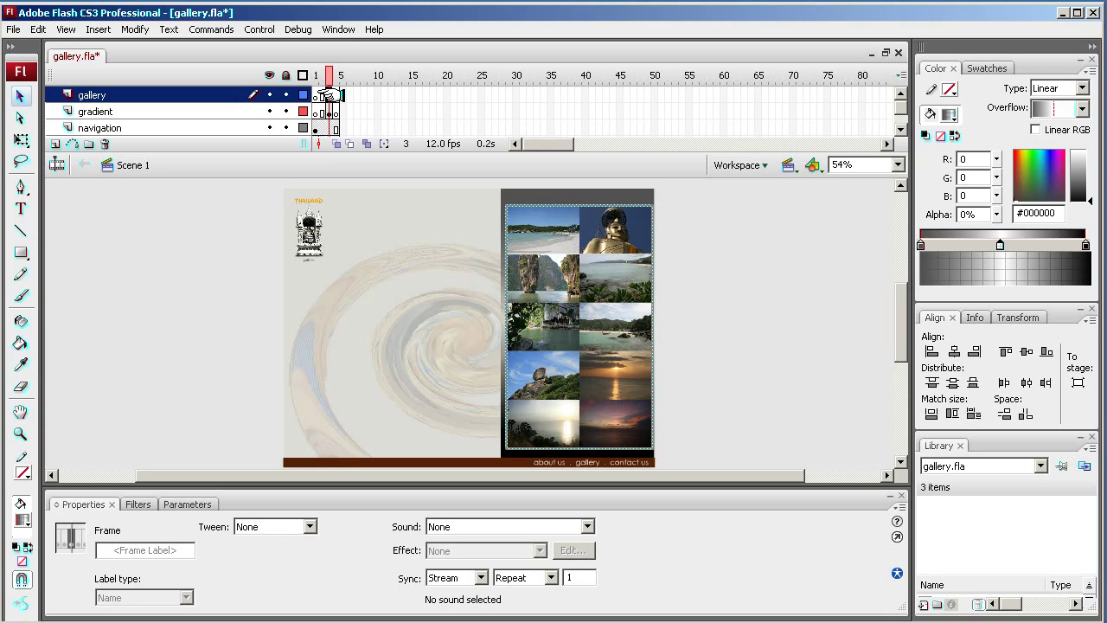
click(314, 111)
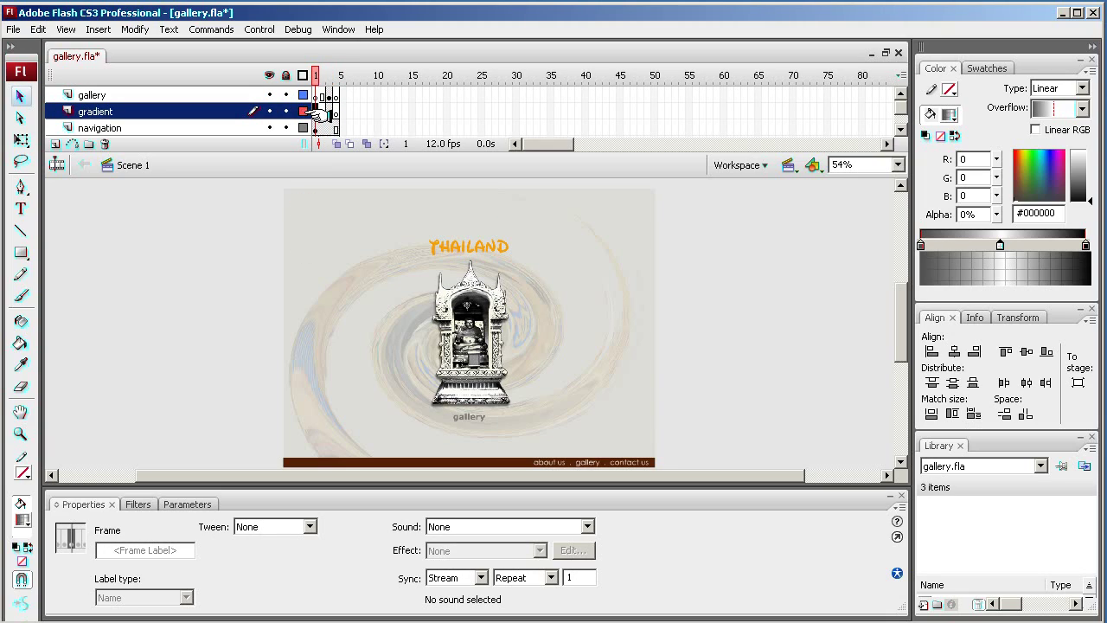
drag(320, 112, 327, 112)
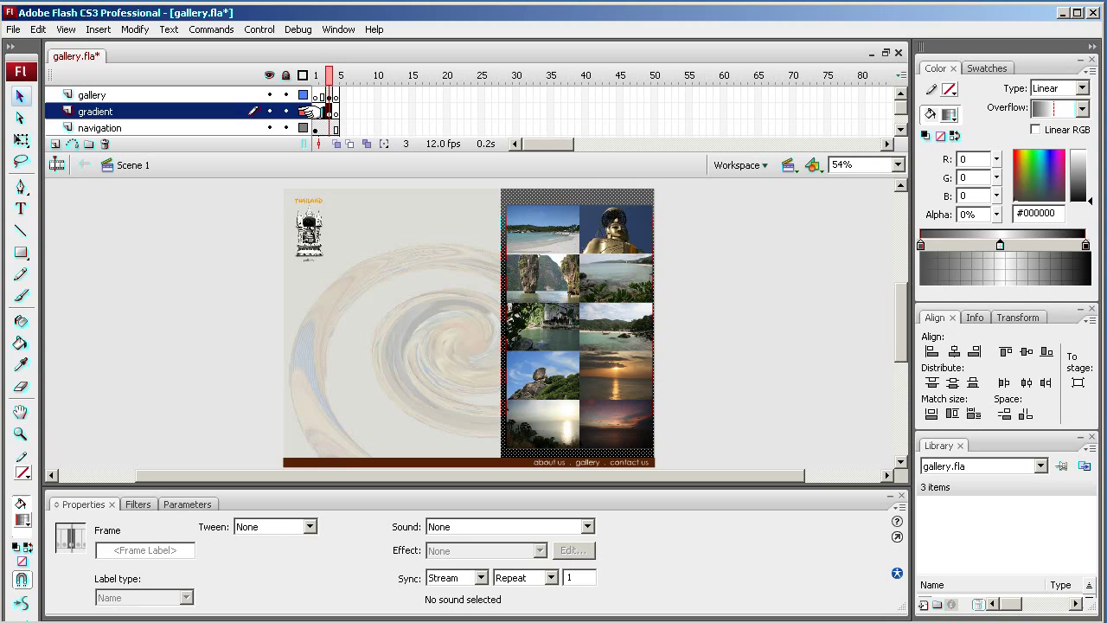
click(313, 111)
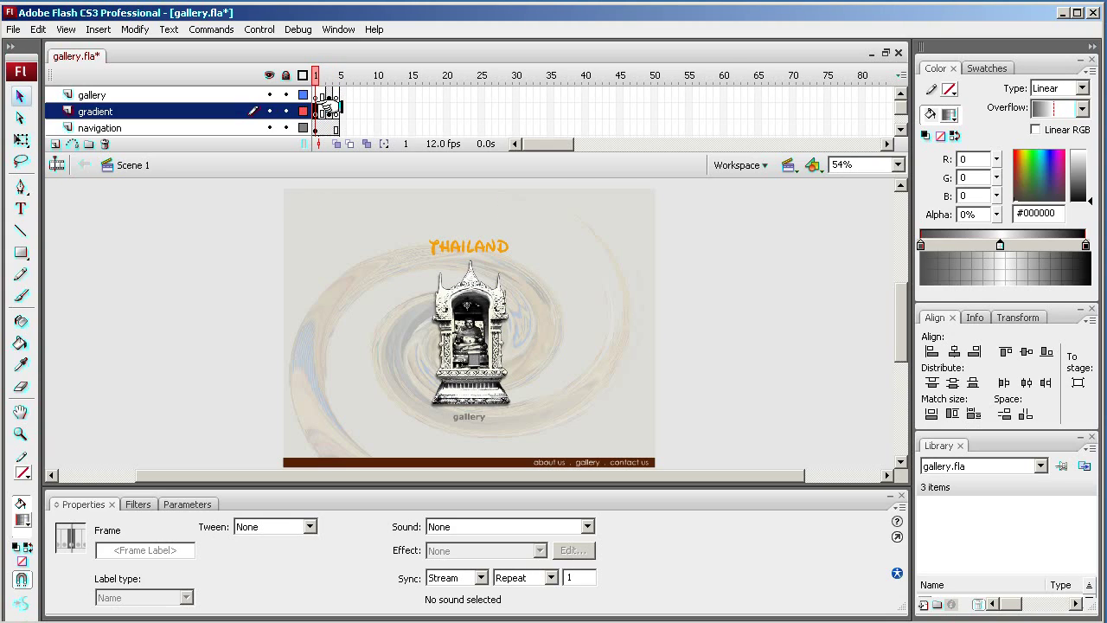
click(327, 112)
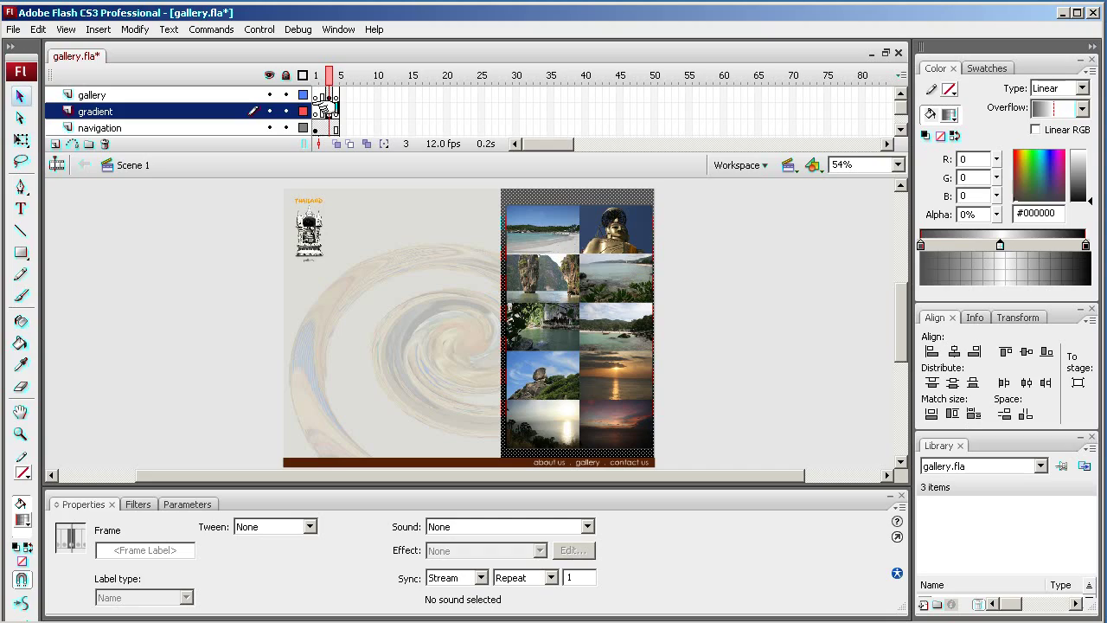
click(549, 280)
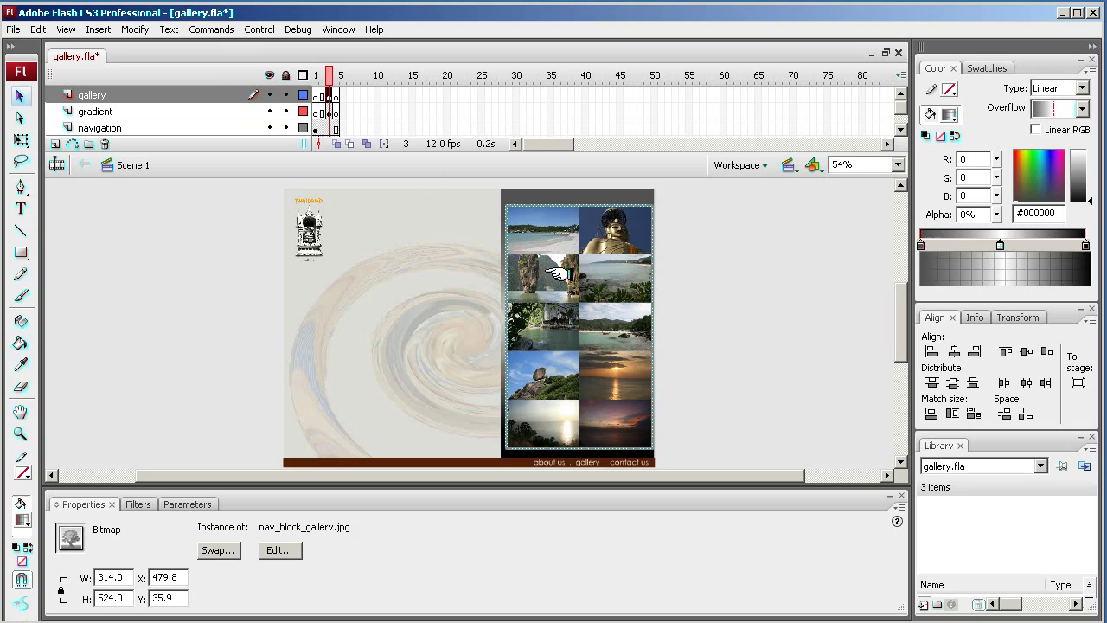
click(520, 194)
click(535, 249)
- Expand the timeline to list the logo and bkg layers, then marquee-select the photo grid bitmap
drag(285, 152, 285, 111)
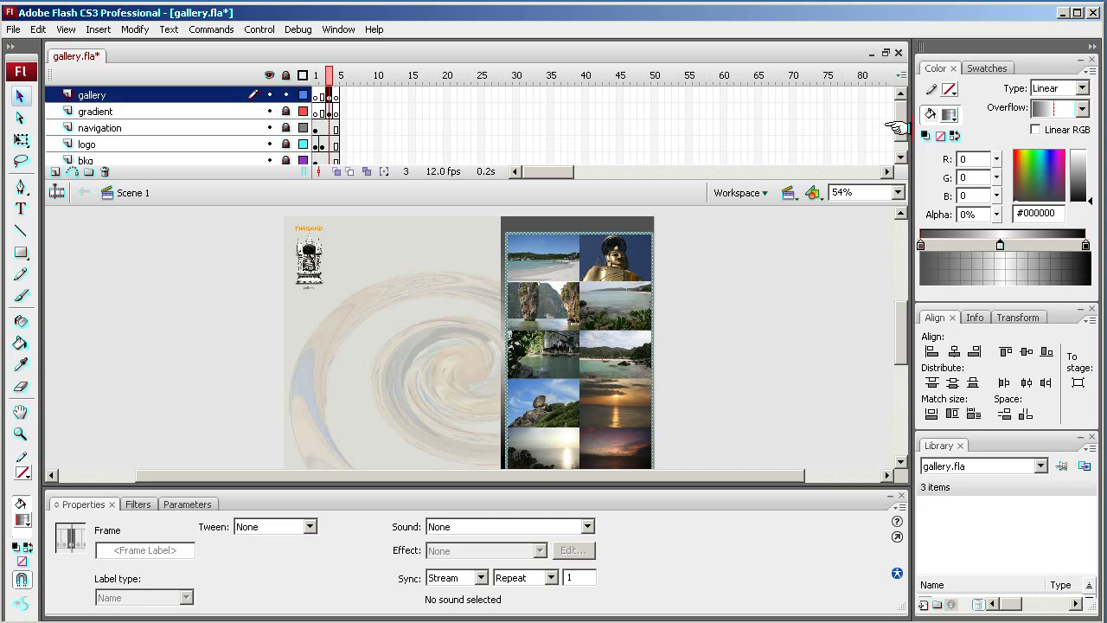
scroll(897, 128, down, 1)
scroll(900, 104, up, 1)
drag(218, 228, 440, 415)
drag(225, 288, 752, 346)
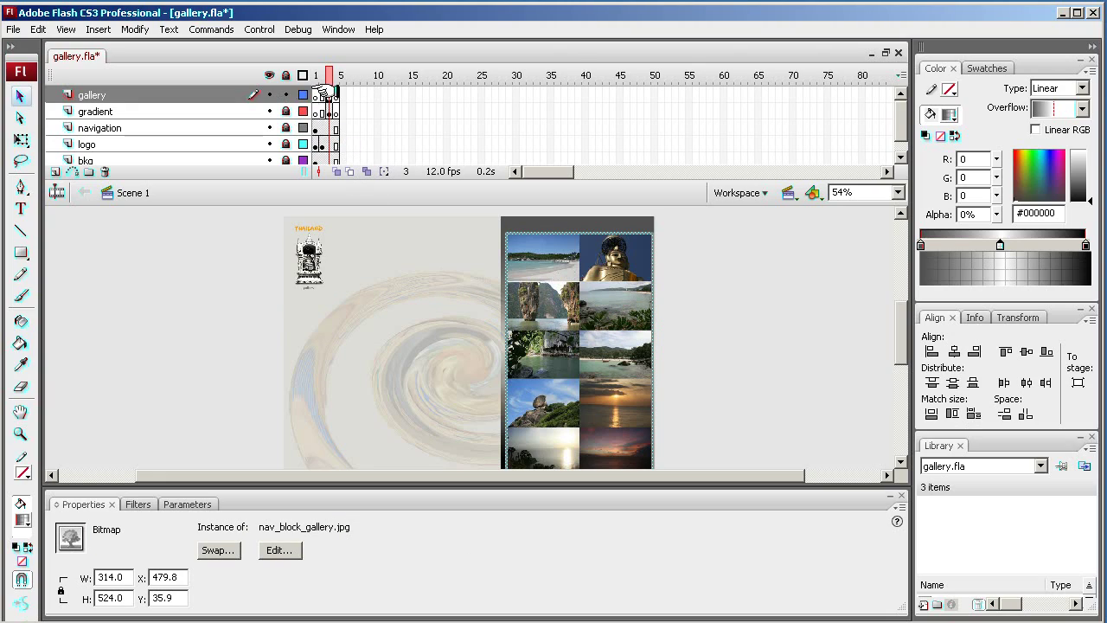
- Convert the photo grid bitmap into a Movie clip symbol named 'gallery', then reselect it
right_click(548, 264)
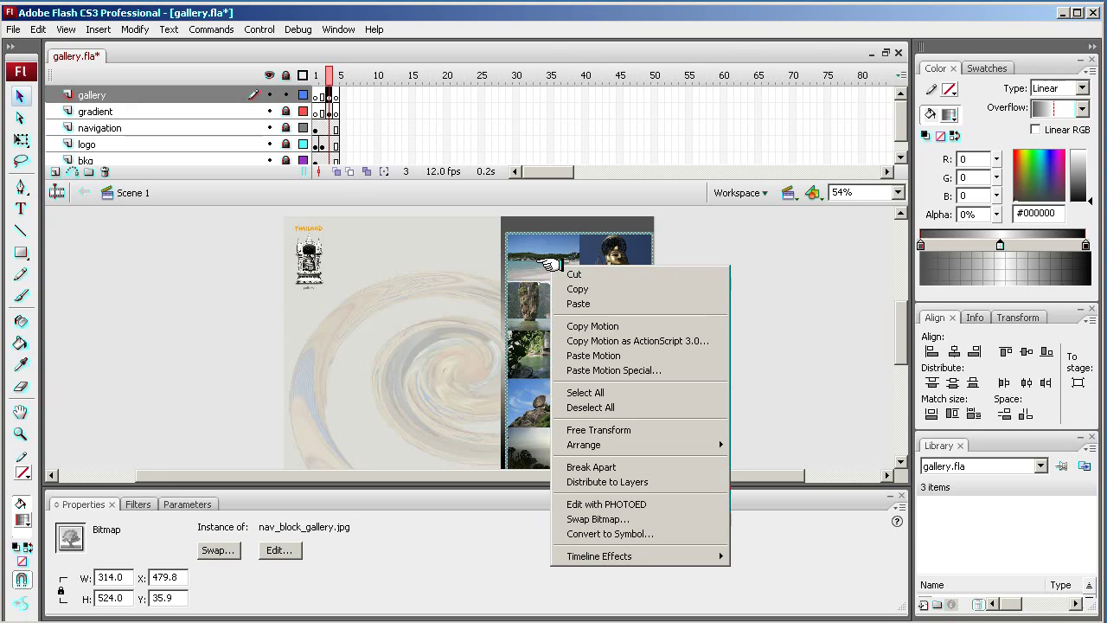
click(605, 533)
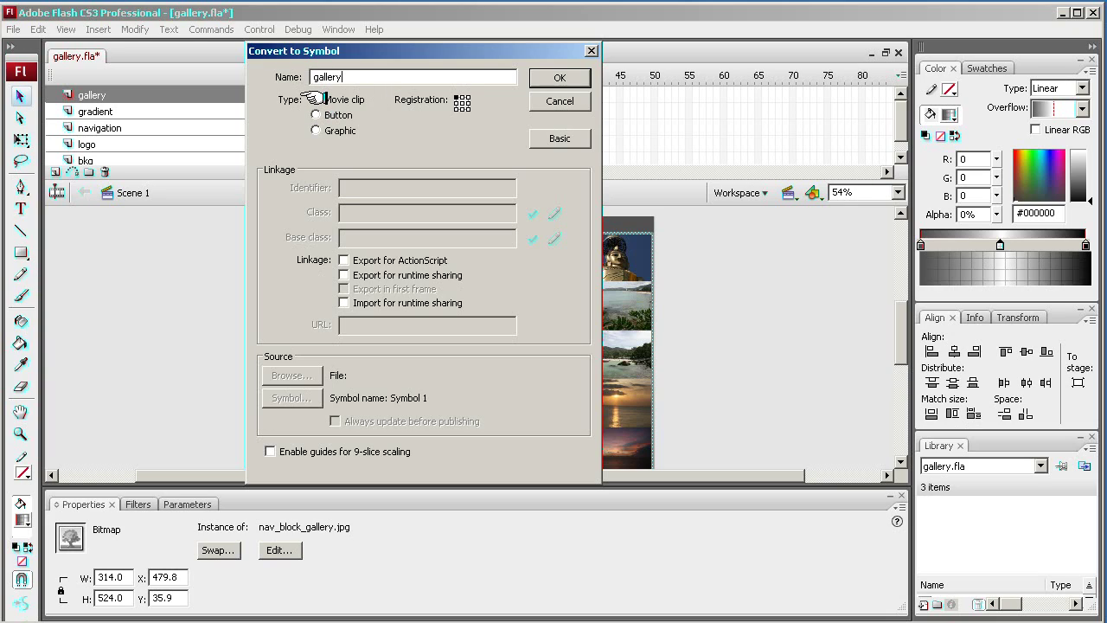
click(562, 79)
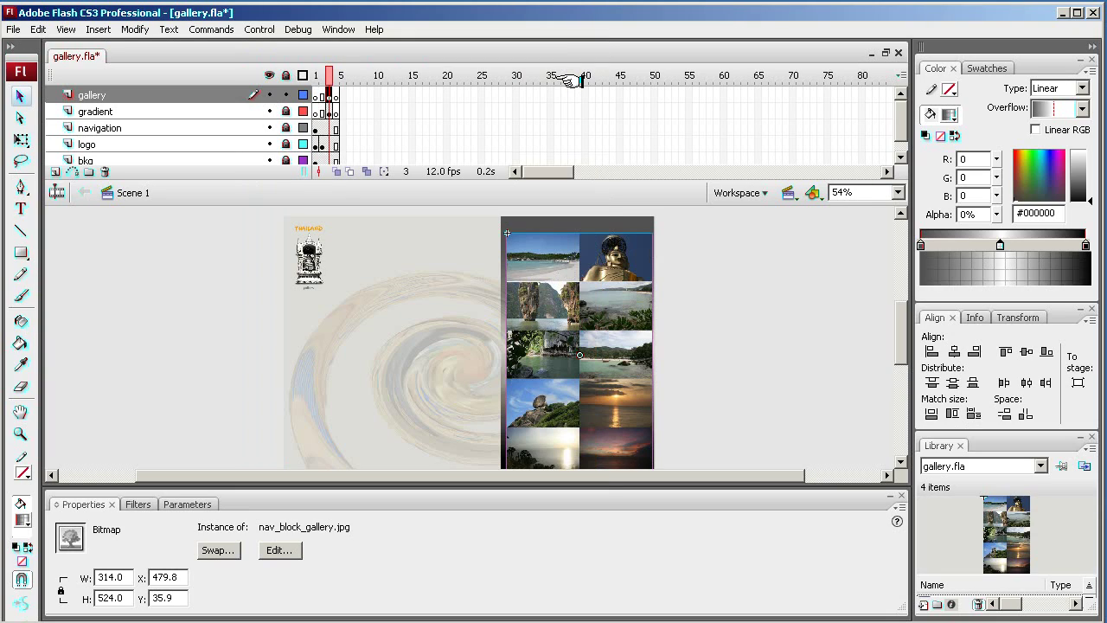
click(684, 300)
click(586, 304)
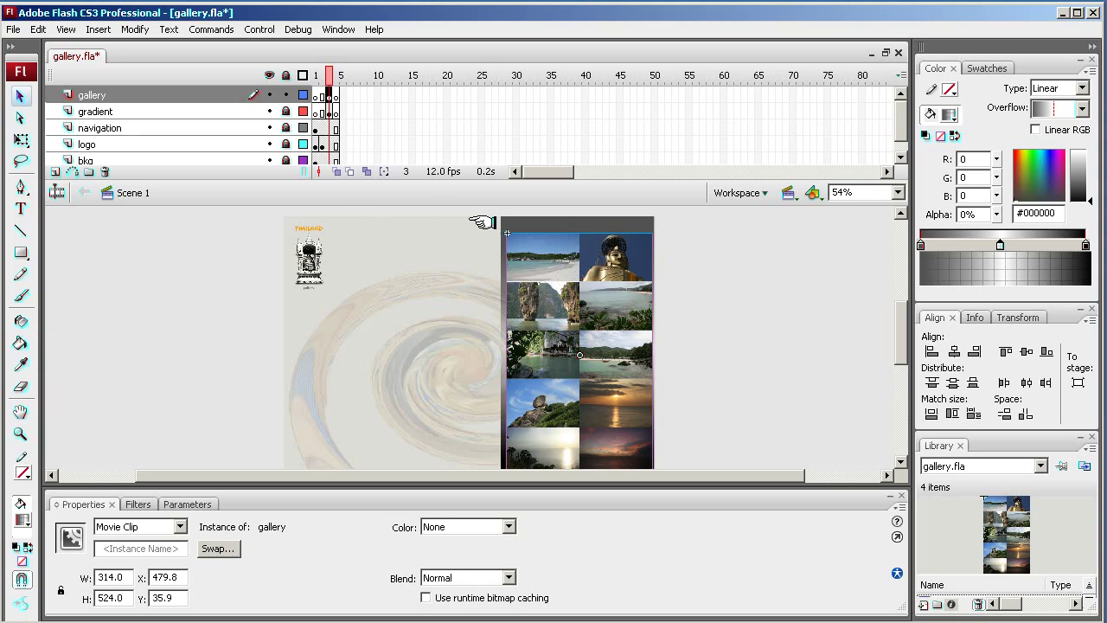
double_click(575, 288)
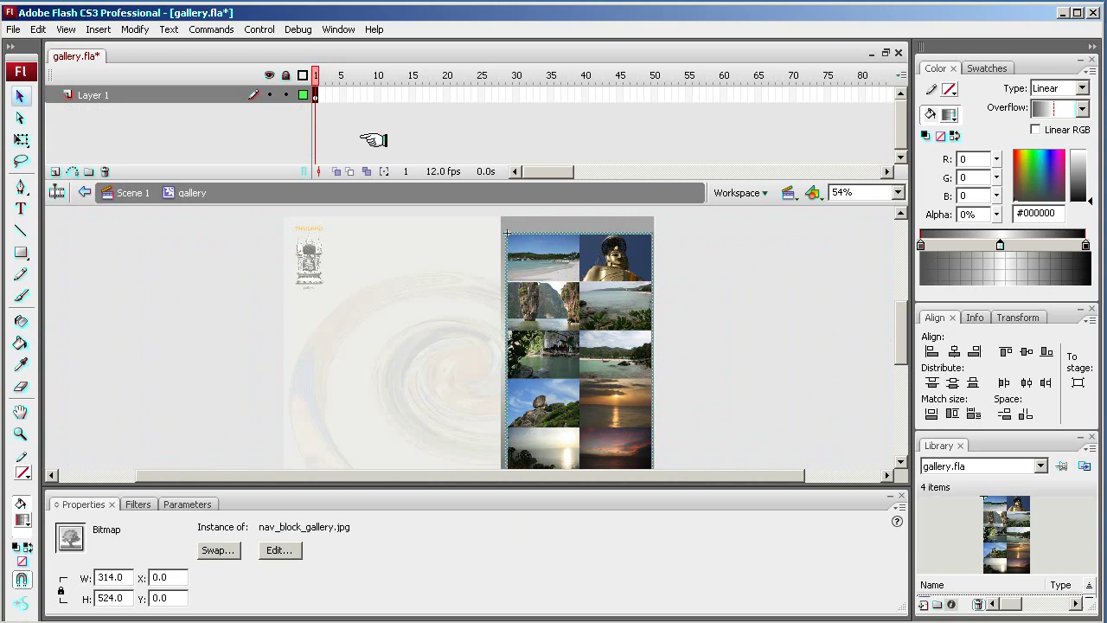
click(130, 193)
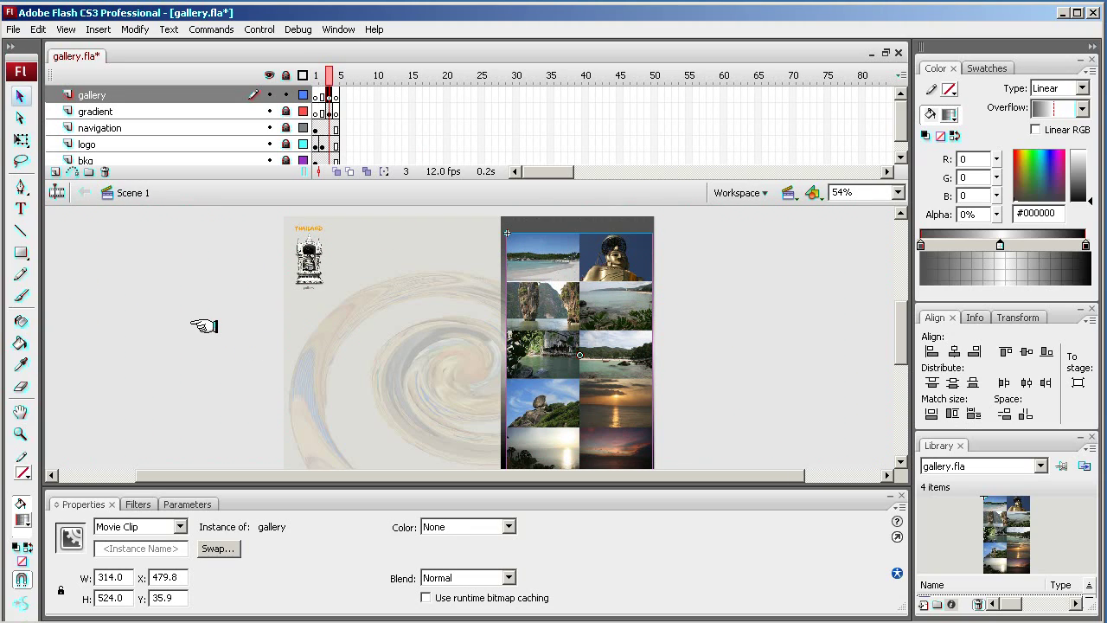
click(13, 28)
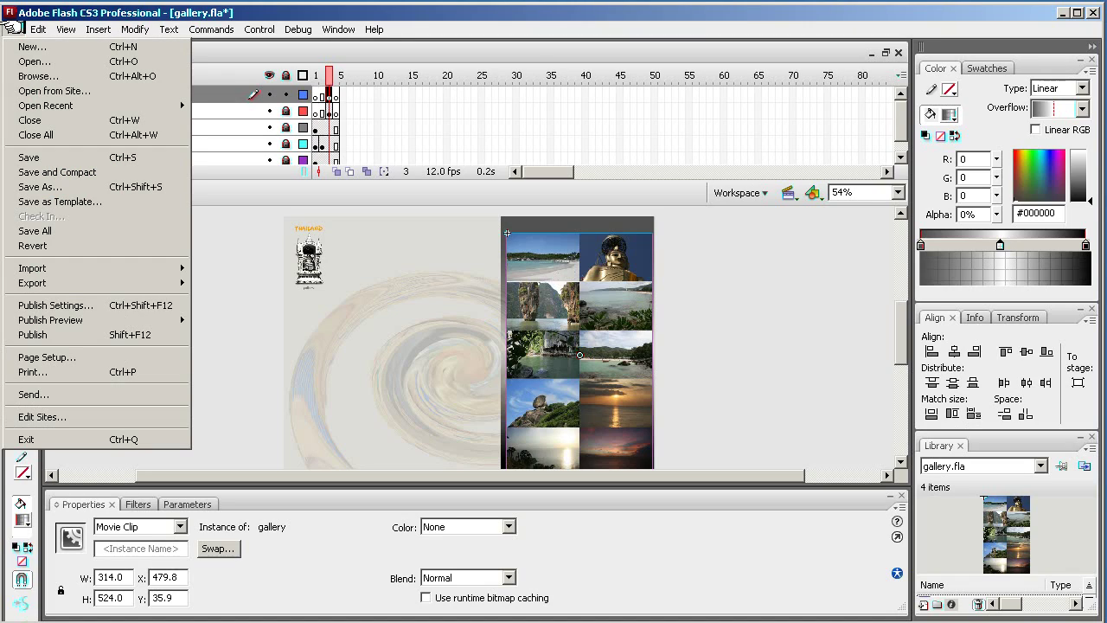
mouse_move(95, 283)
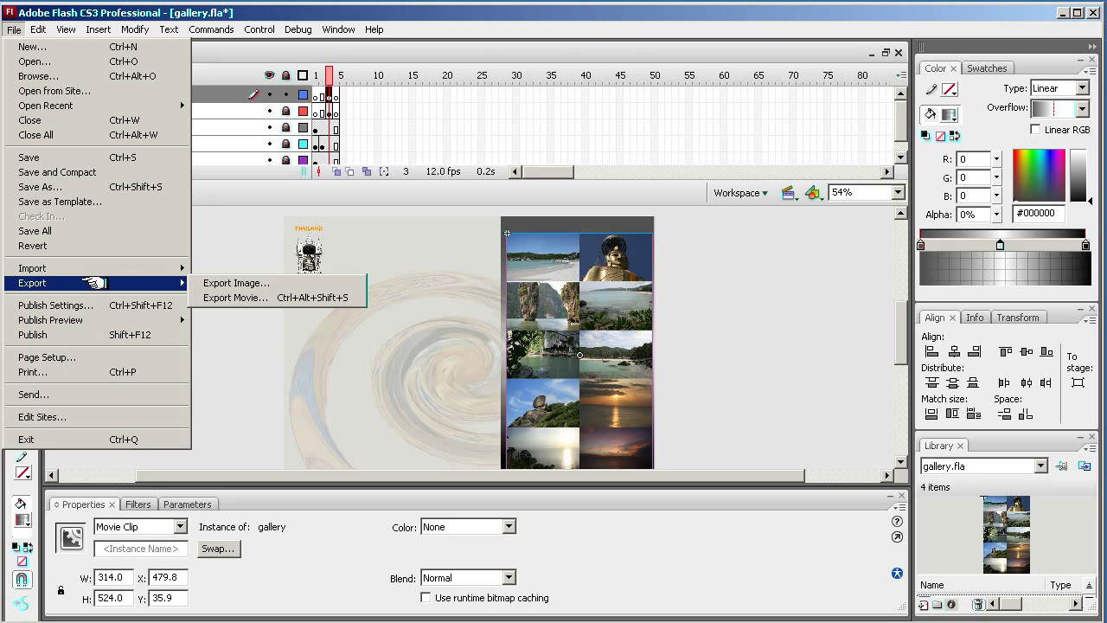
click(238, 254)
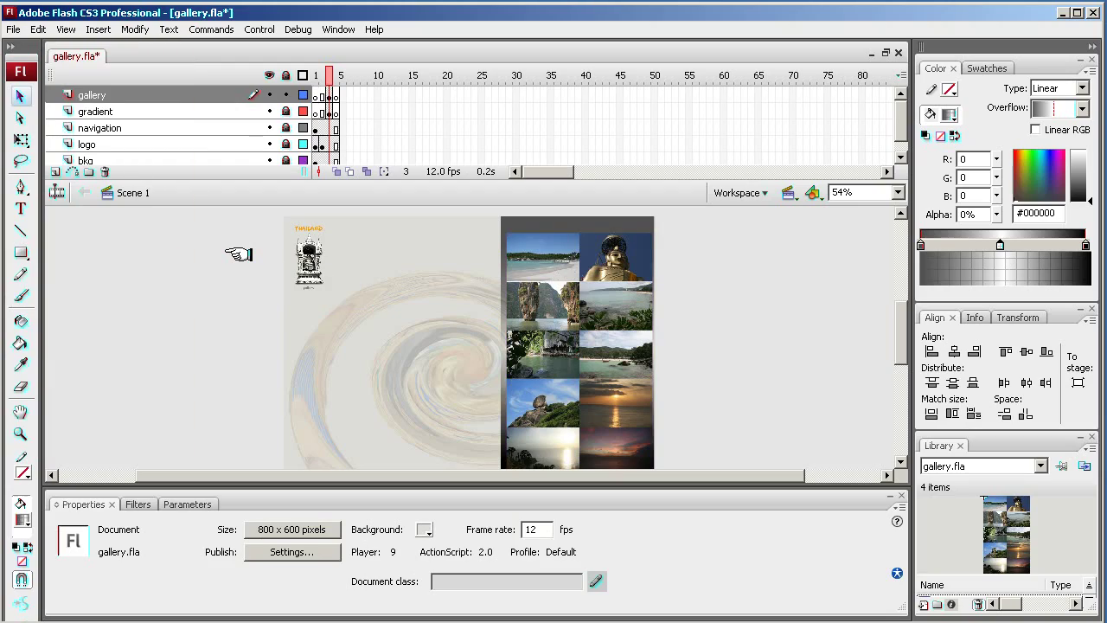